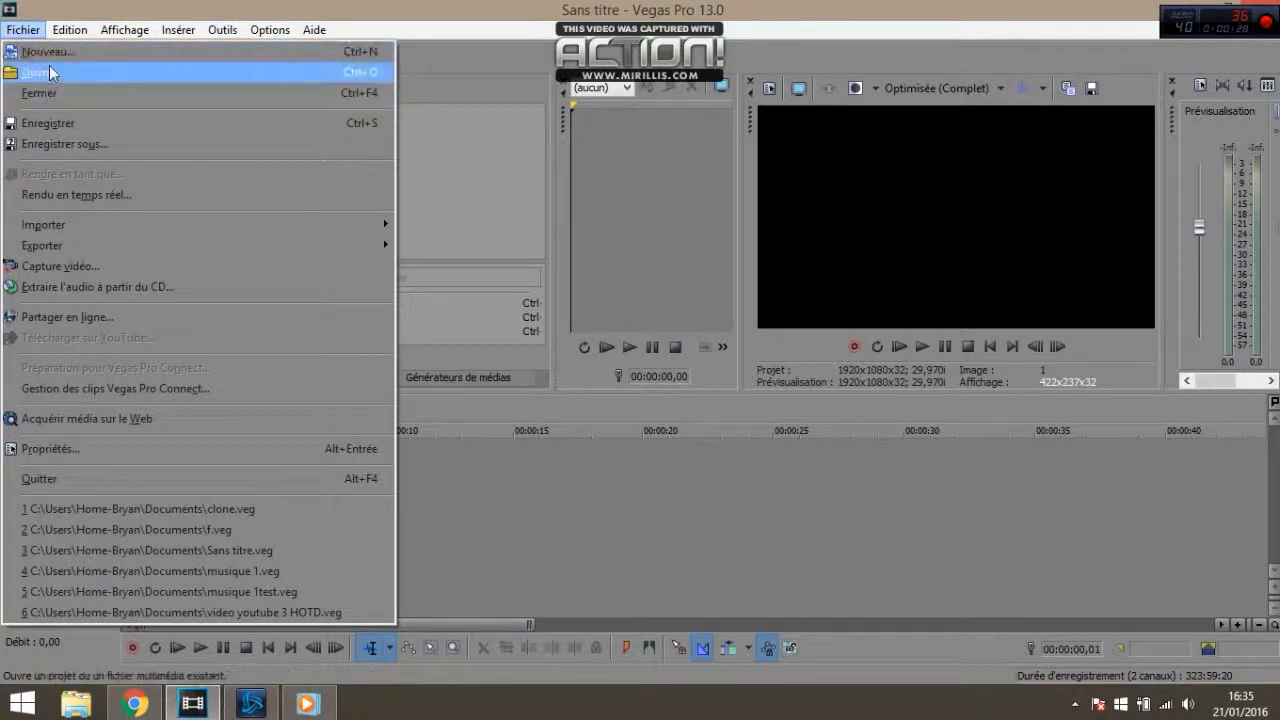
- Import the videos 20160121_145210 and 20160121_145408 from the Bureau folder into the project media
left_click(49, 73)
left_click(51, 88)
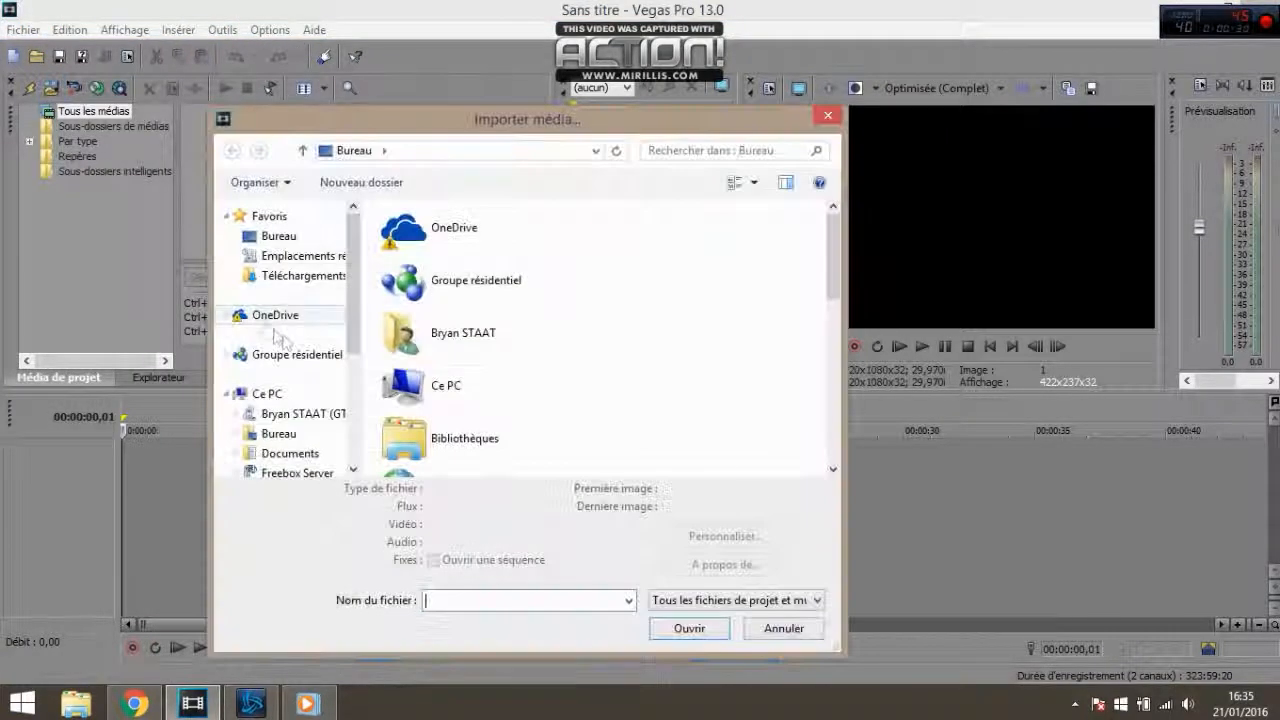
left_click(255, 434)
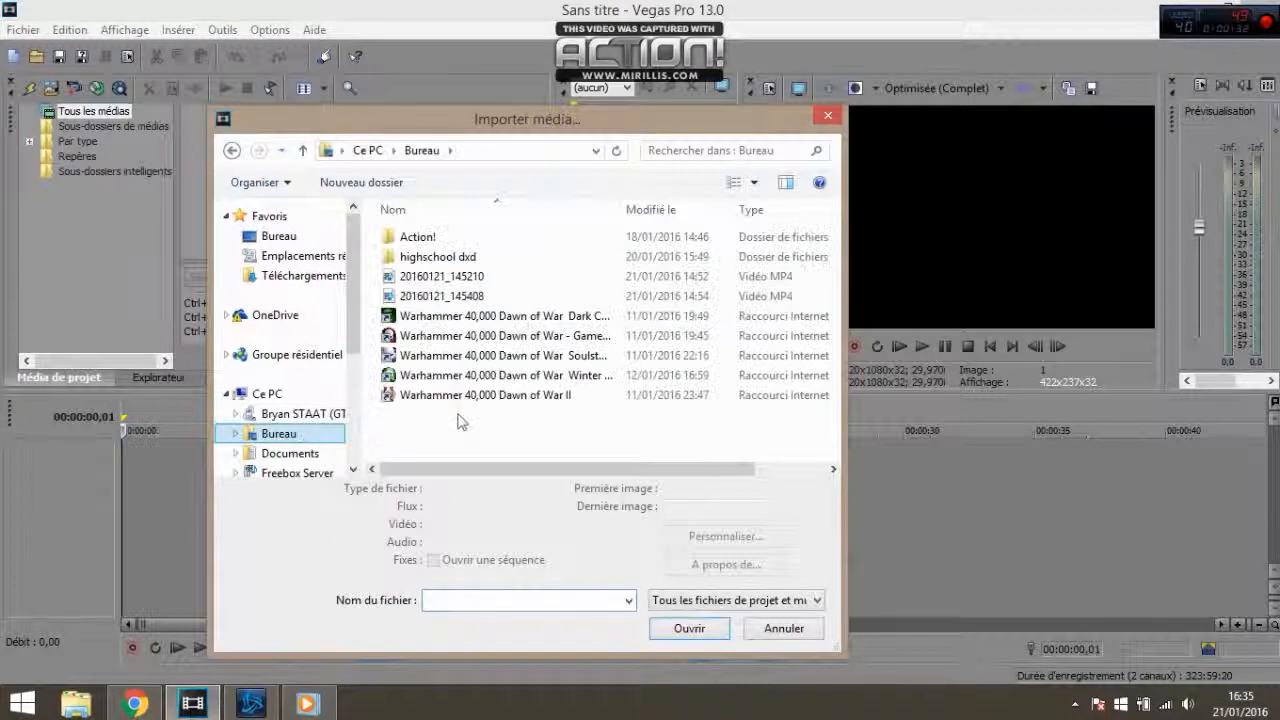
left_click(440, 276)
left_click(440, 296, "shift")
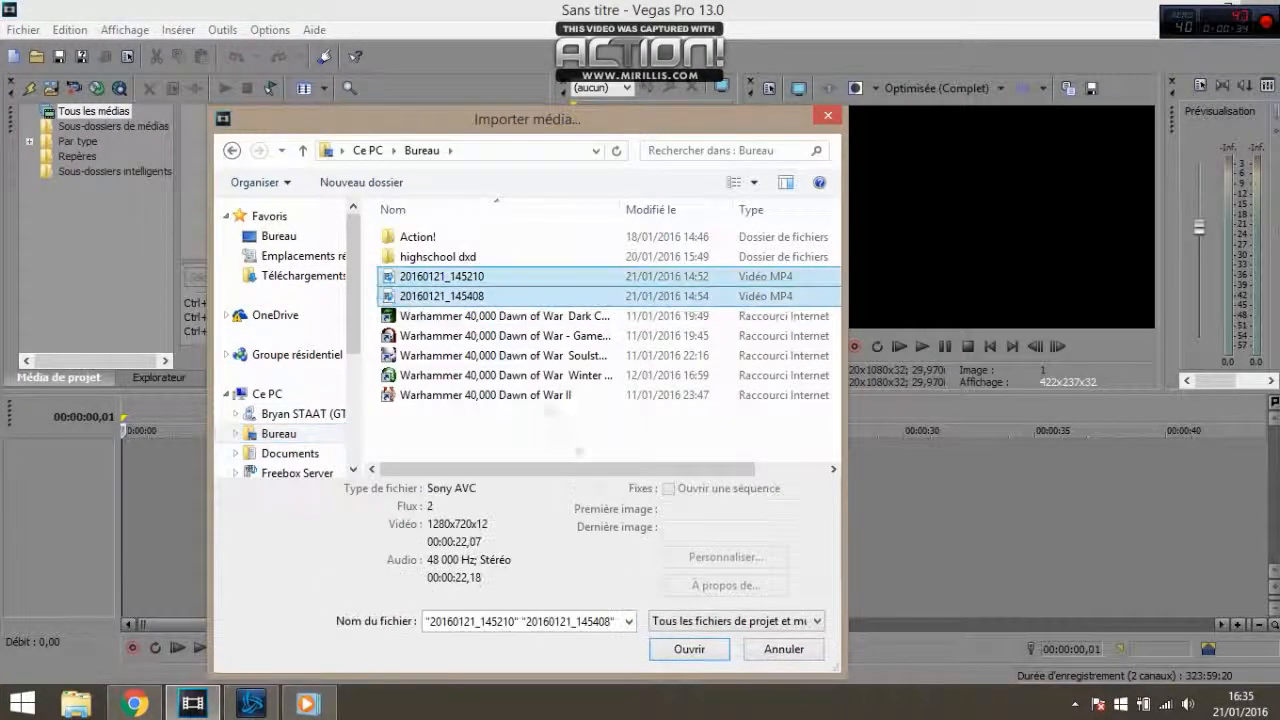
left_click(660, 650)
- Place 20160121_145210.mp4 at the timeline start and 20160121_145408.mp4 on a separate video track beneath, beginning where the first clip ends
left_click_drag(270, 113, 126, 468)
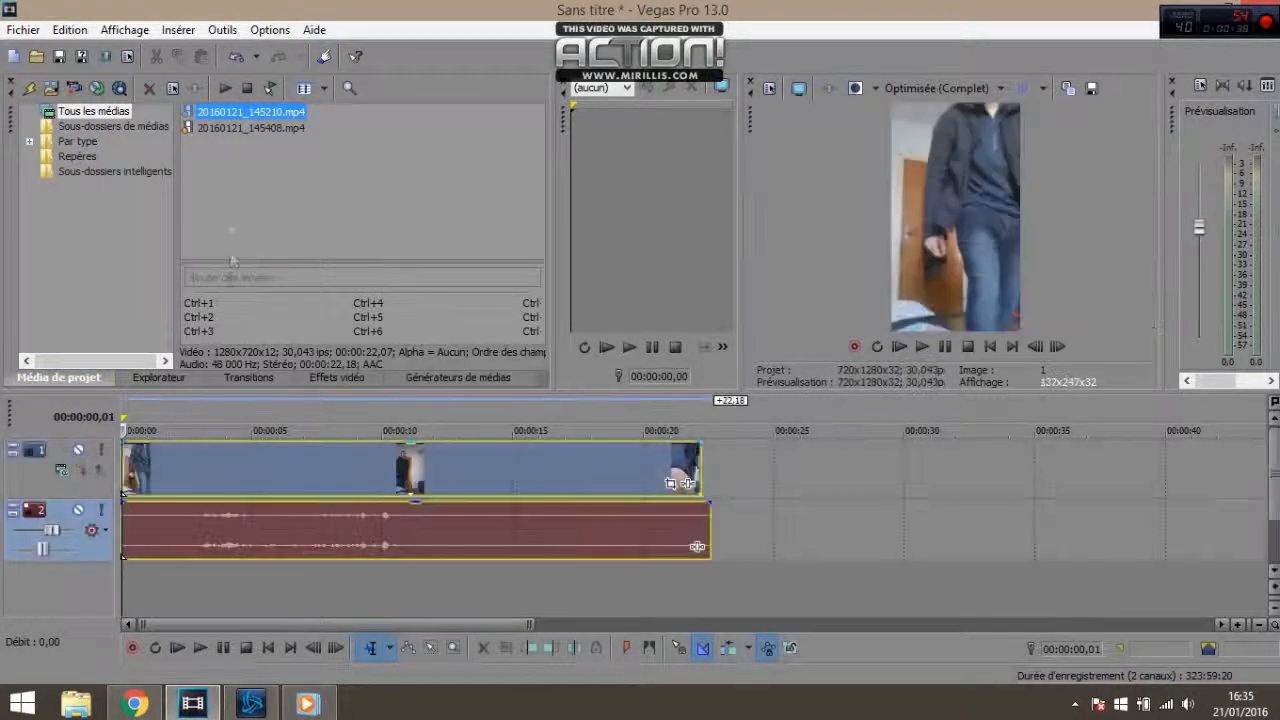
left_click(243, 126)
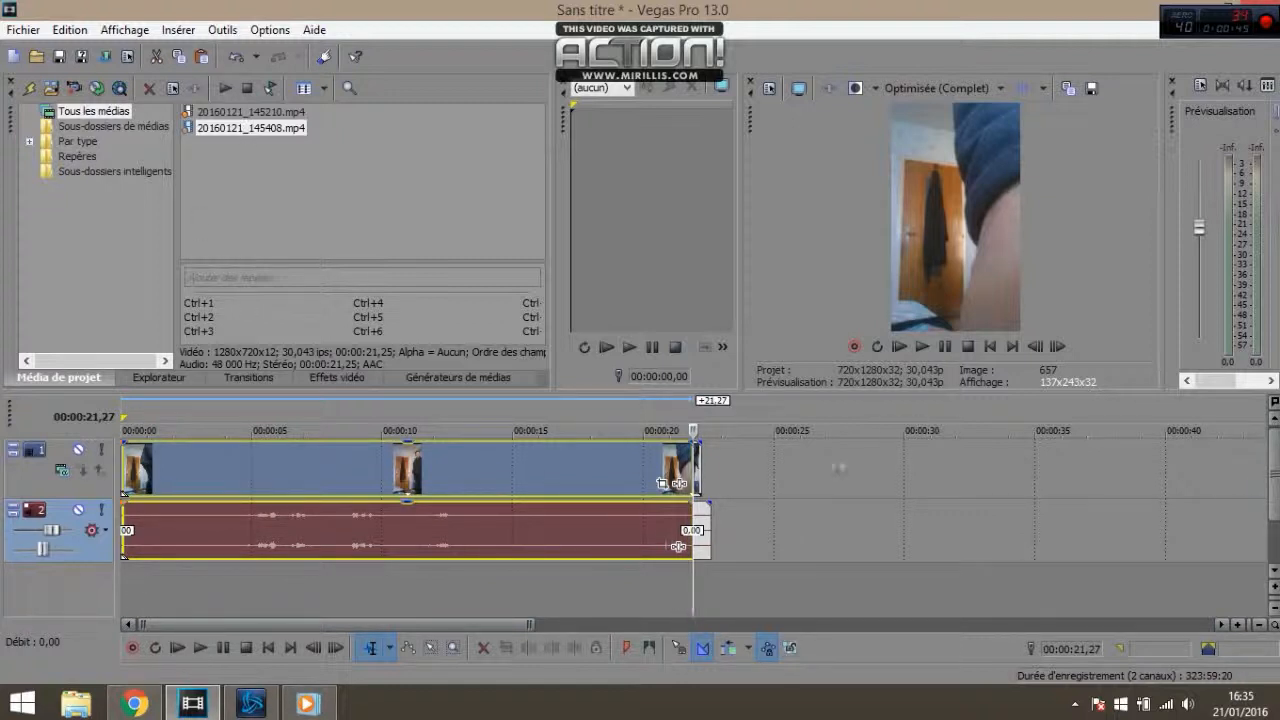
left_click_drag(586, 474, 934, 500)
key("ctrl+z")
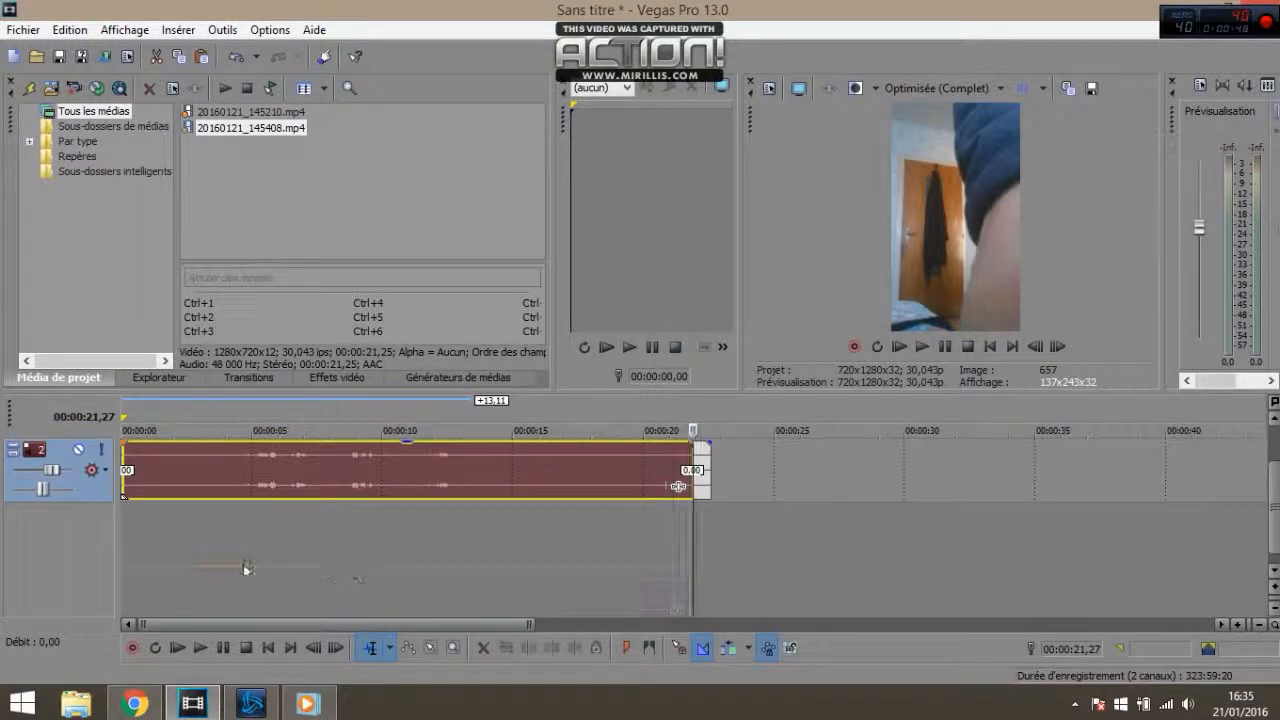
key("ctrl+z")
left_click_drag(1273, 486, 1275, 455)
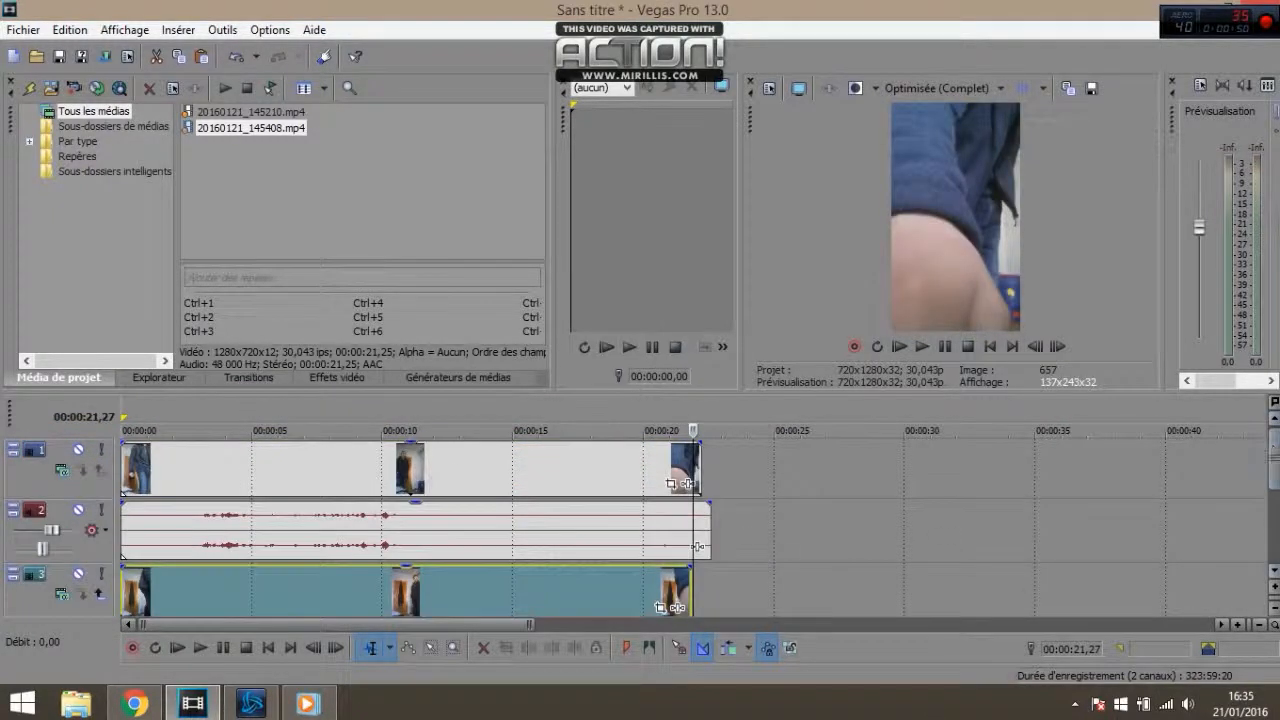
left_click_drag(551, 597, 1133, 614)
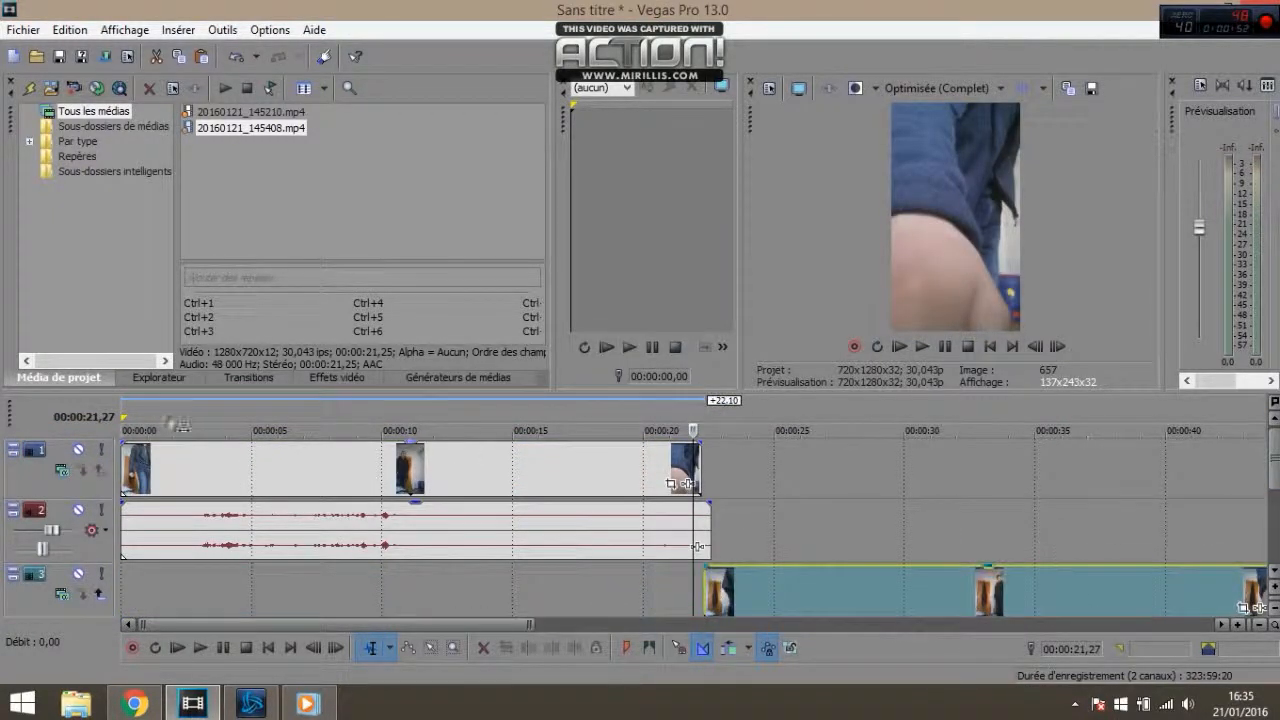
- Play a short section of the first clip and a short section of the second clip in the preview
left_click(150, 480)
key("space")
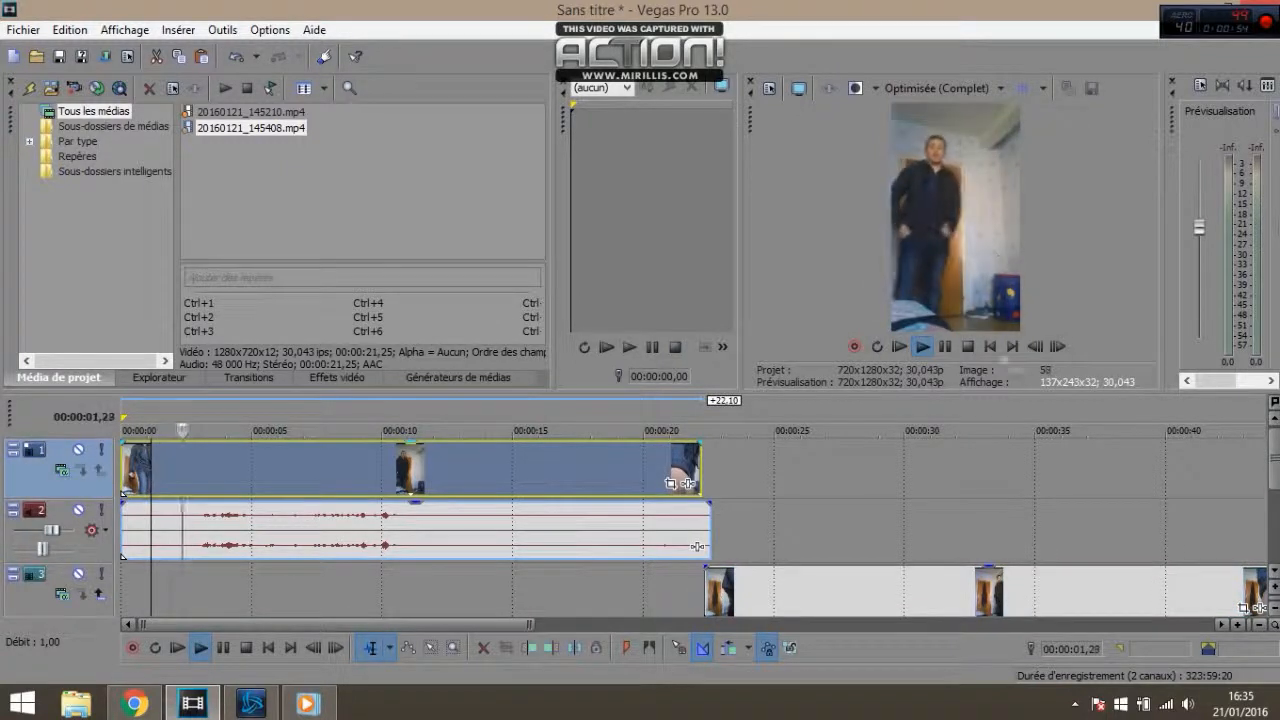
key("space")
left_click(804, 598)
key("space")
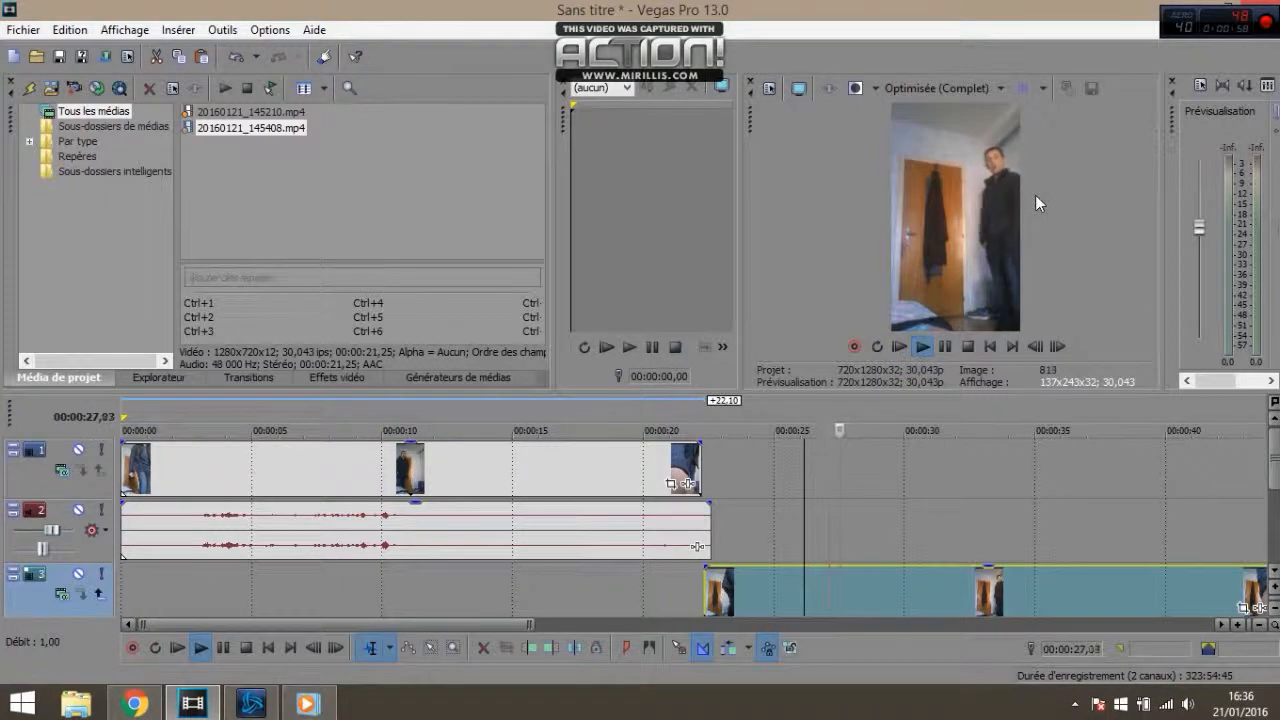
key("space")
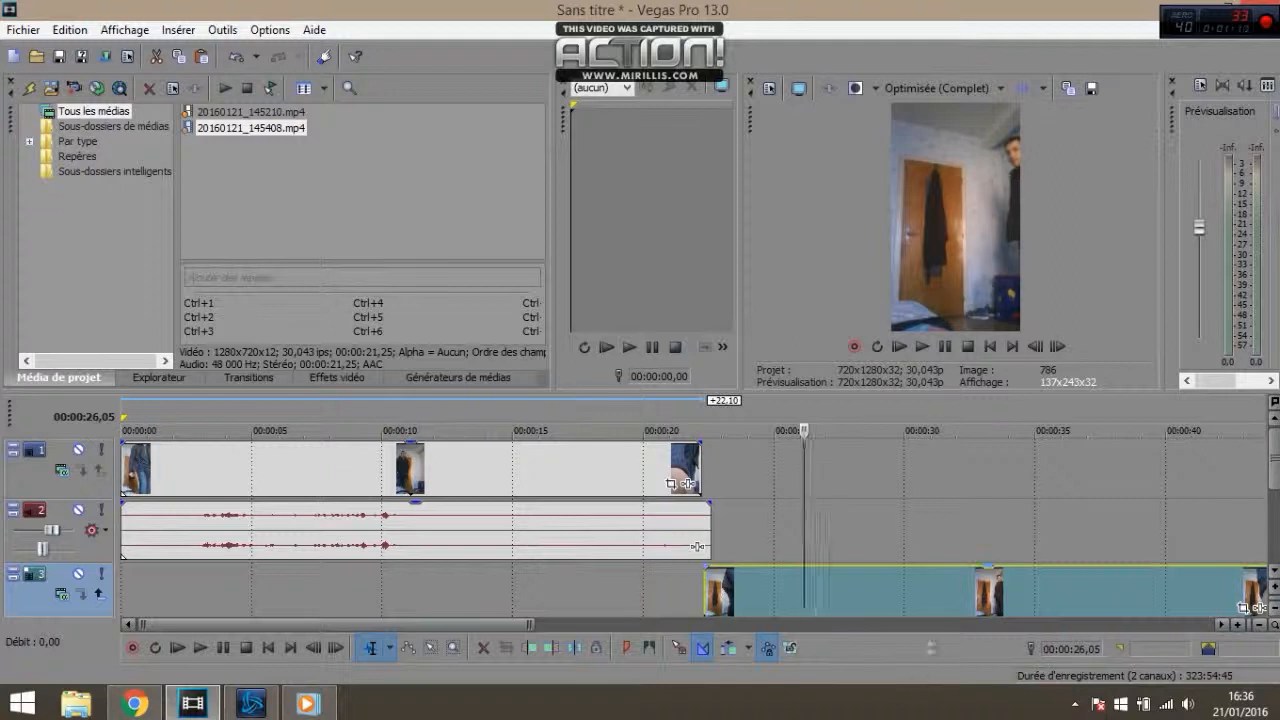
- Shift the second clip earlier on its own video track so that it starts at about 19.5 seconds
scroll(757, 440, "down", 2)
key("ctrl+shift+z")
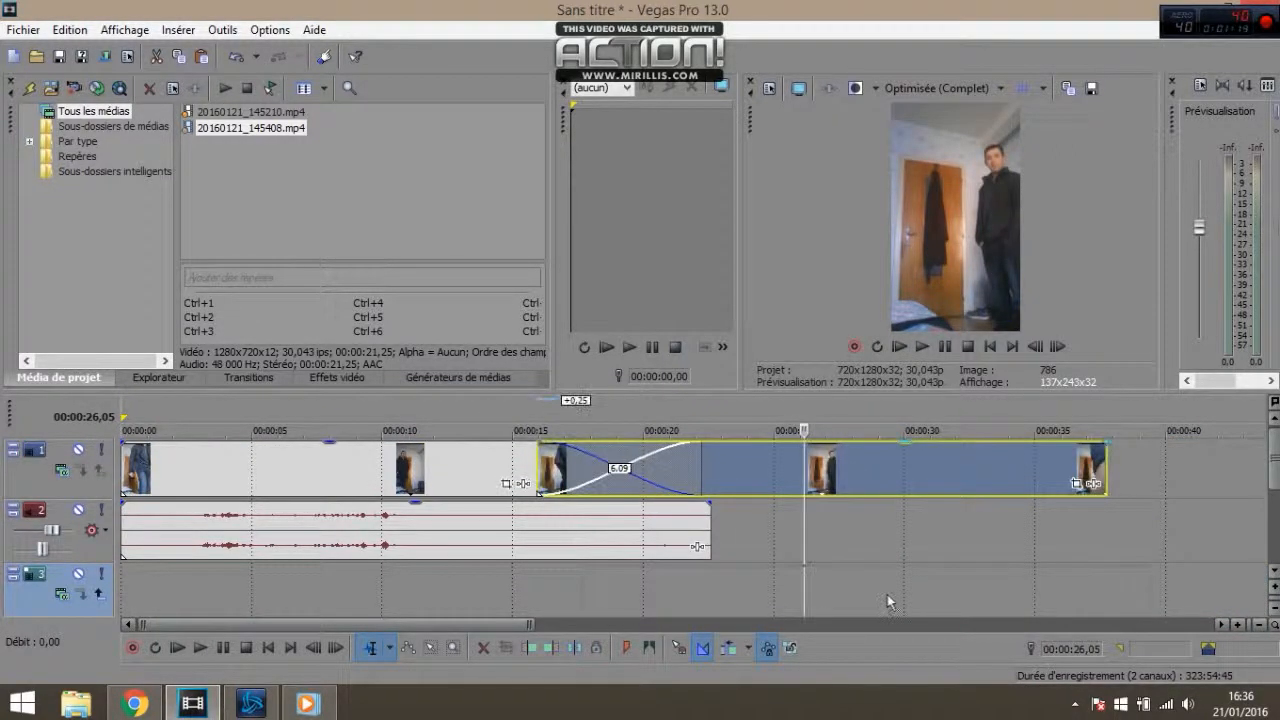
key("ctrl+z")
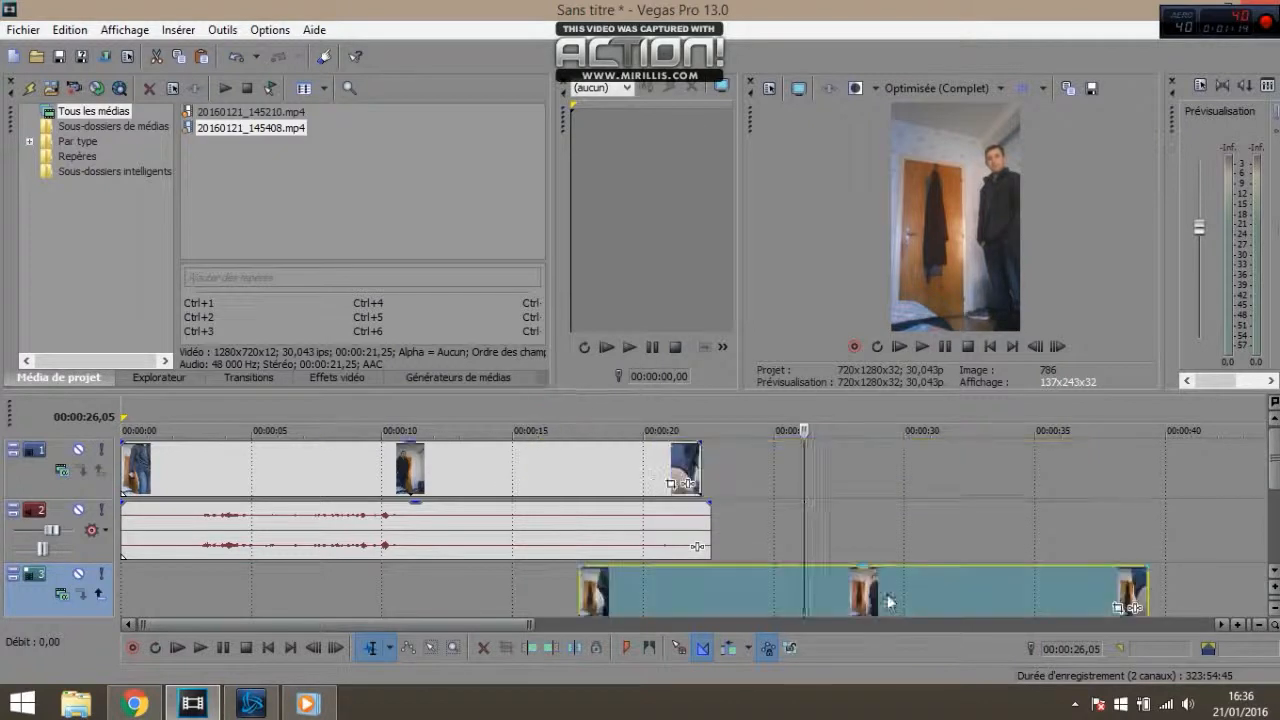
left_click_drag(893, 614, 946, 609)
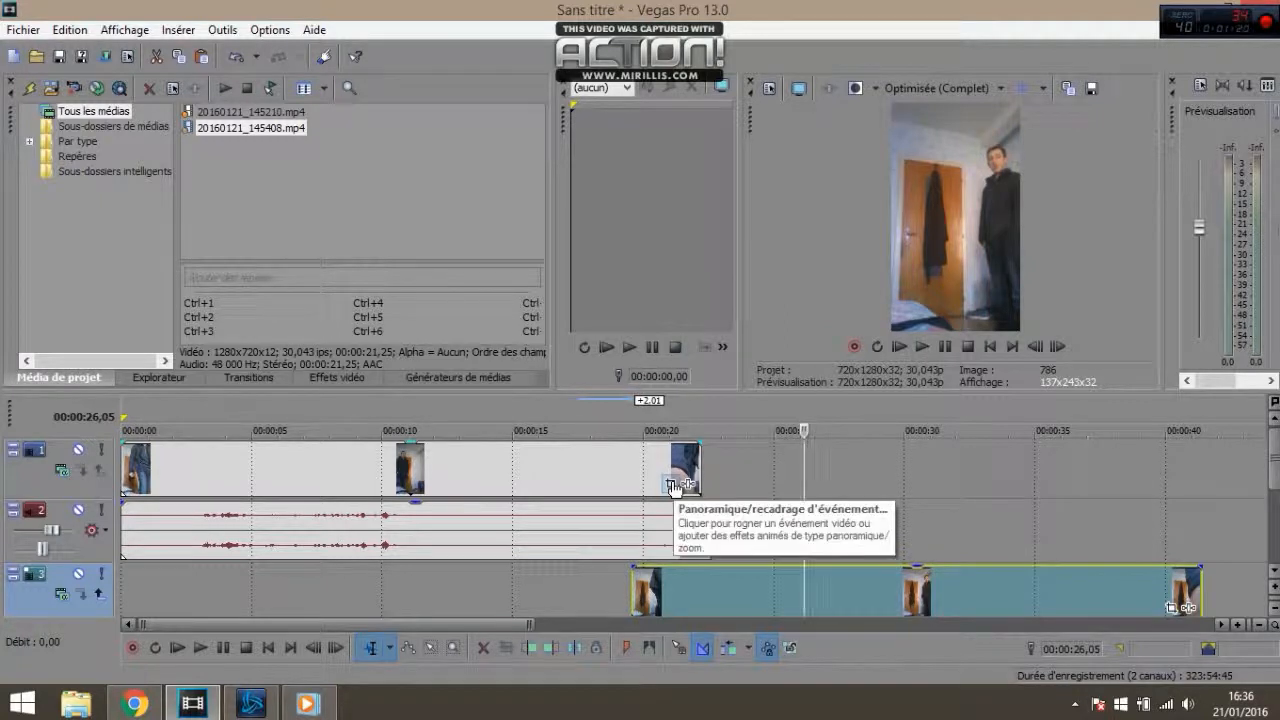
- Open the first clip's Panoramique/recadrage settings in an enlarged window and enable its mask
left_click(672, 483)
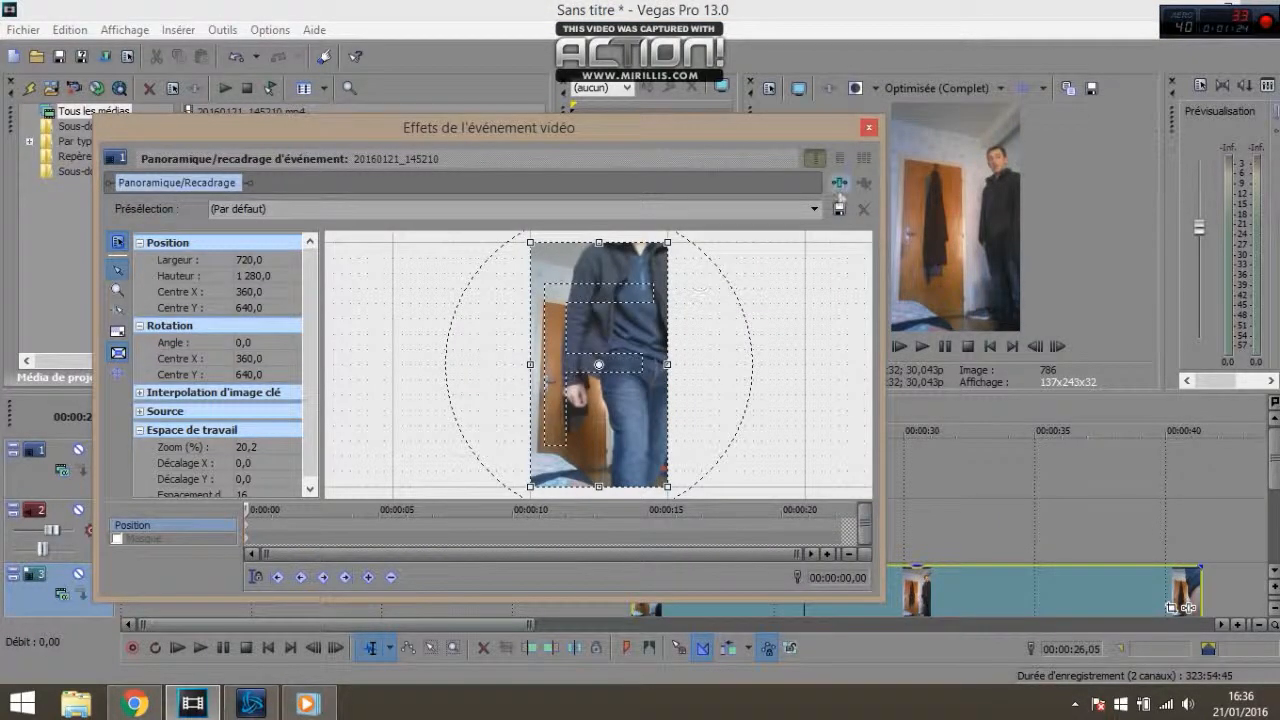
left_click_drag(887, 424, 1058, 424)
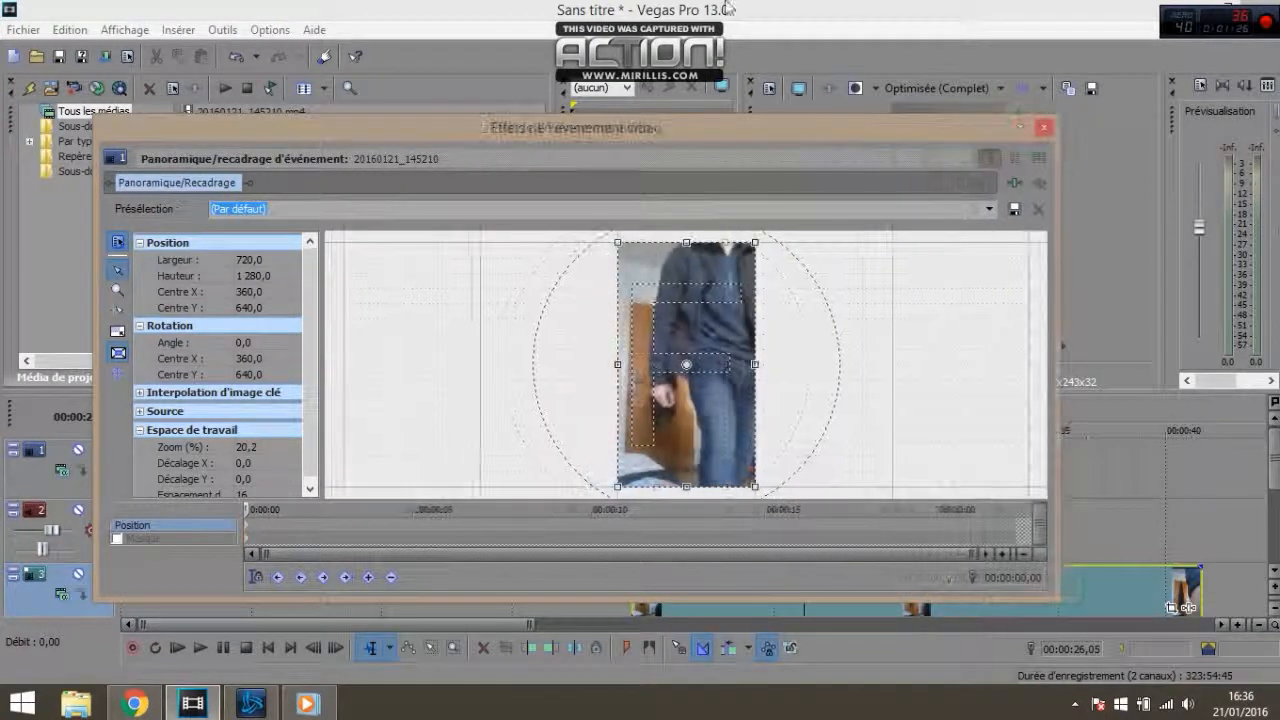
left_click_drag(719, 117, 719, 32)
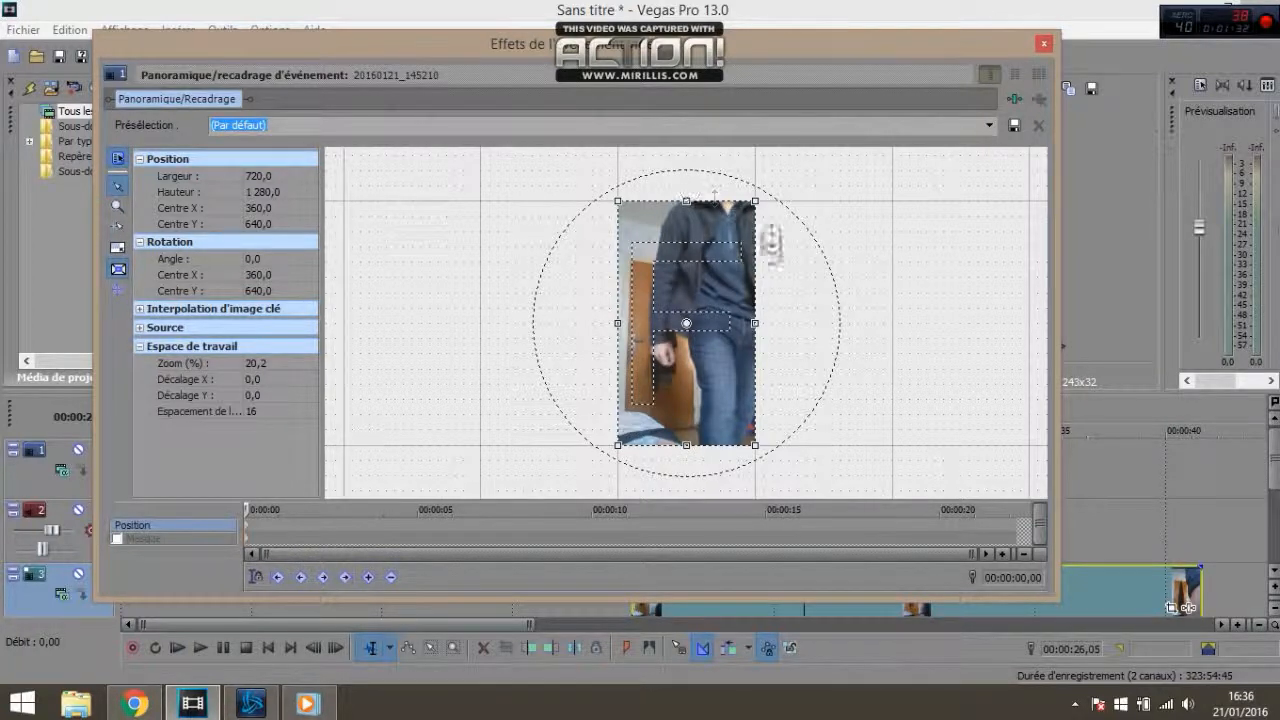
left_click(117, 539)
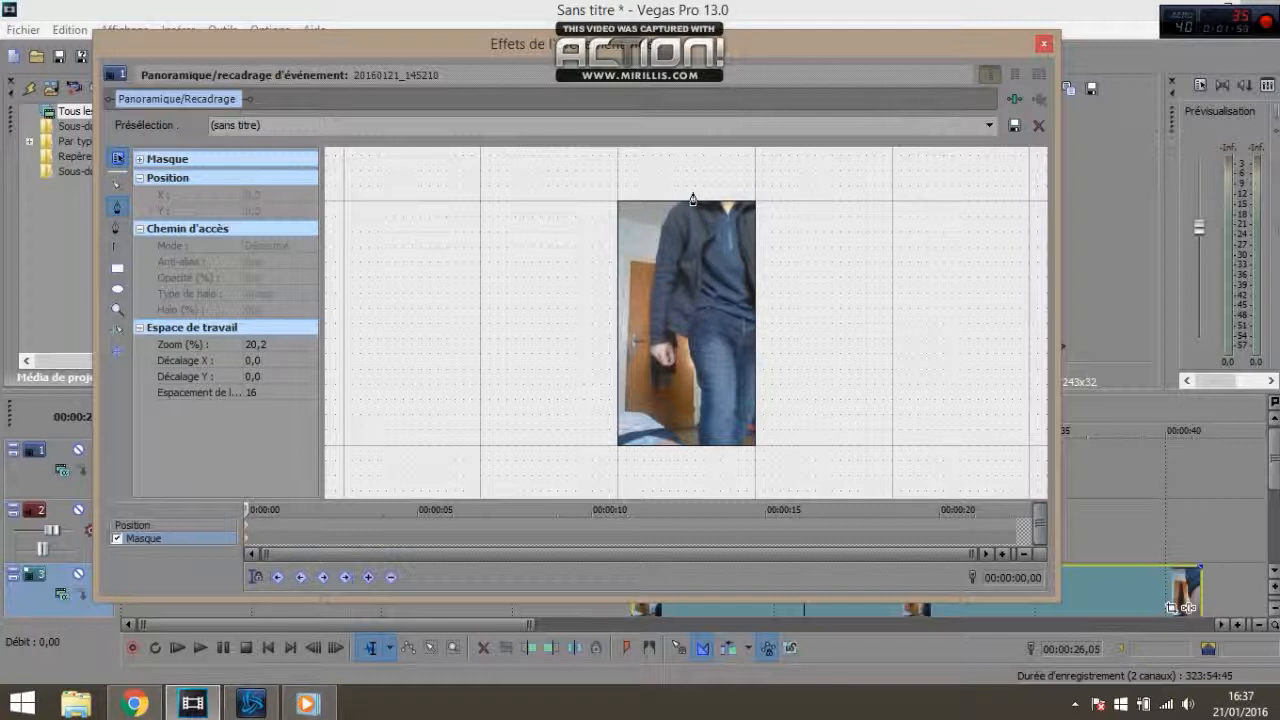
- Draw a closed four-point mask around the left part of the first clip's frame, with its inner vertical edge at about X 400
left_click(692, 198)
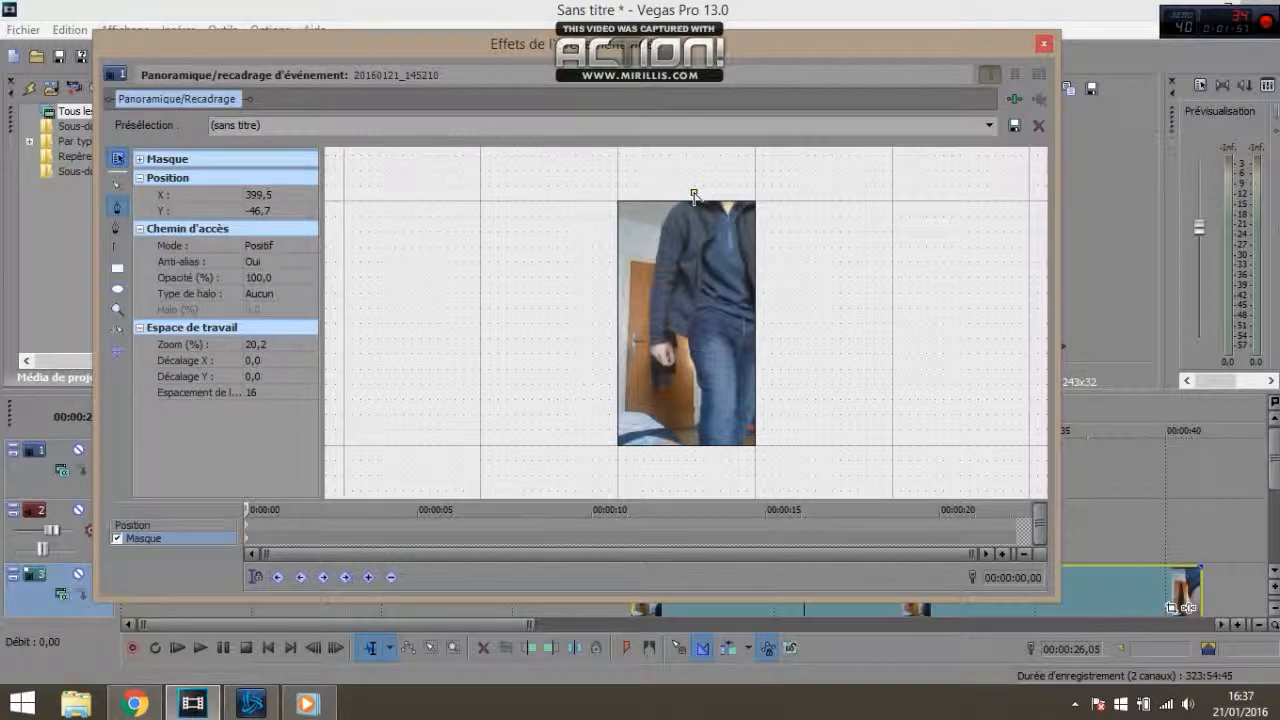
left_click(695, 462)
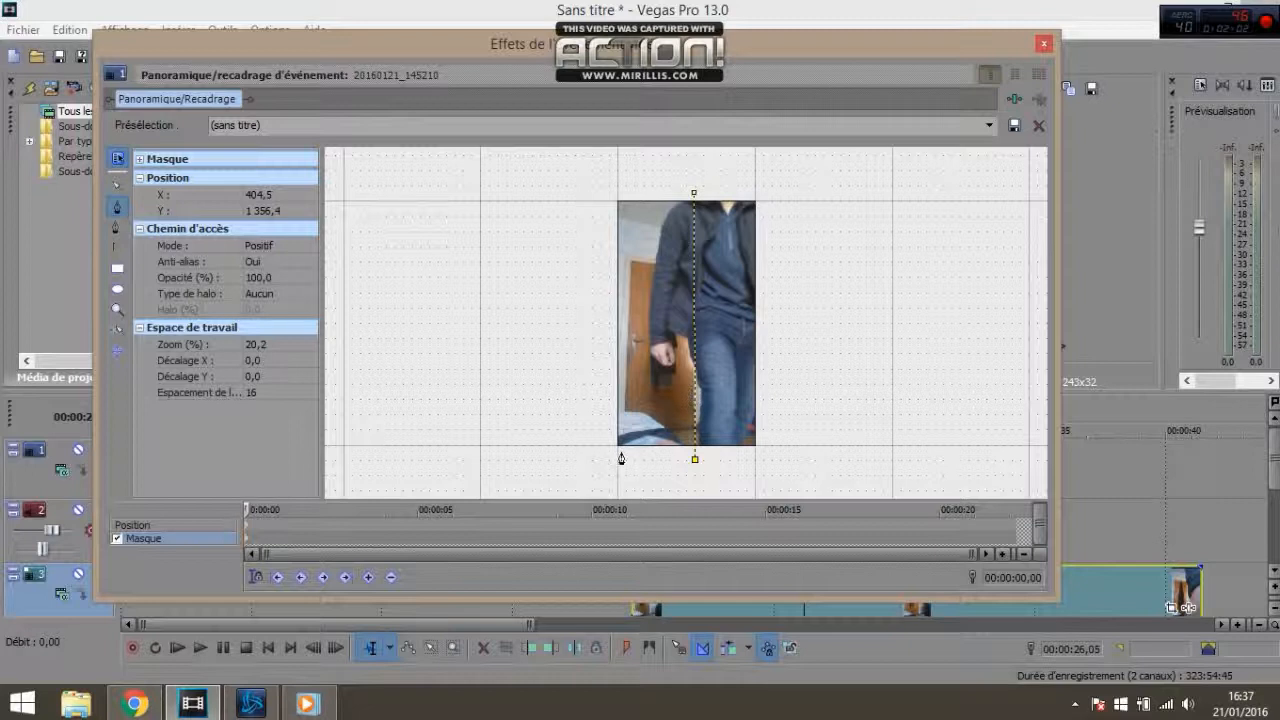
left_click(609, 194)
left_click(694, 193)
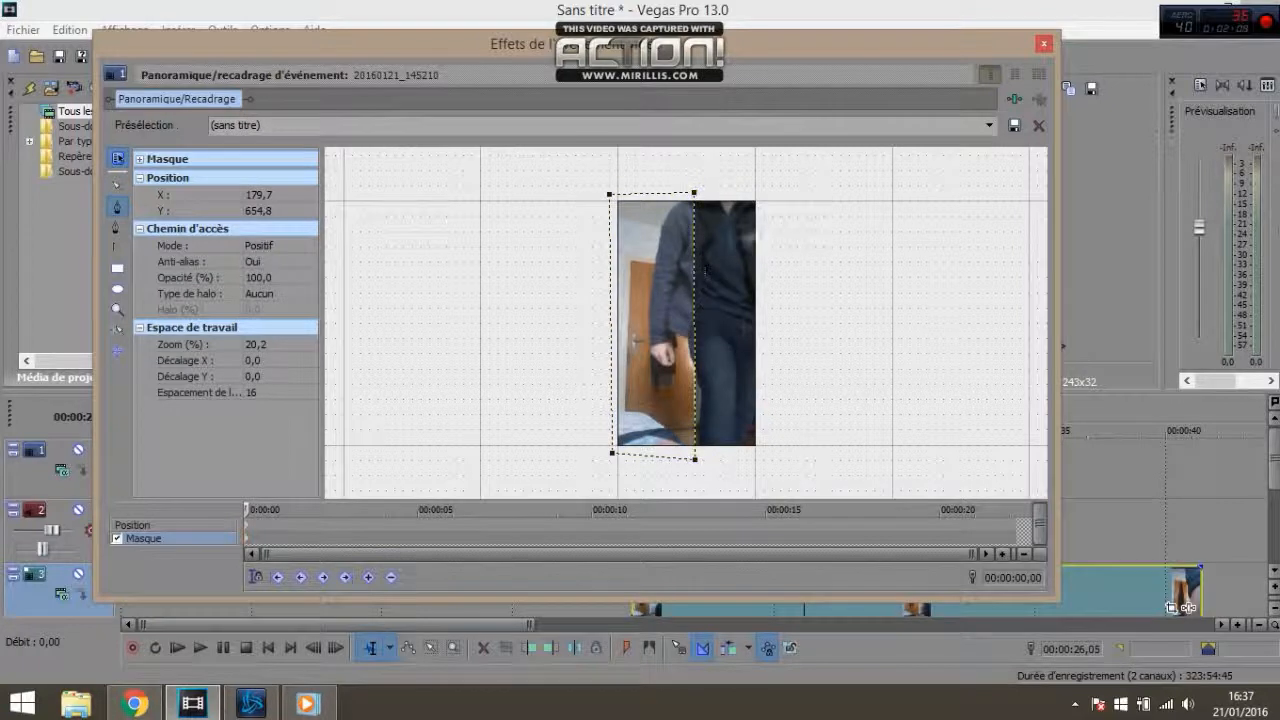
left_click_drag(870, 43, 949, 105)
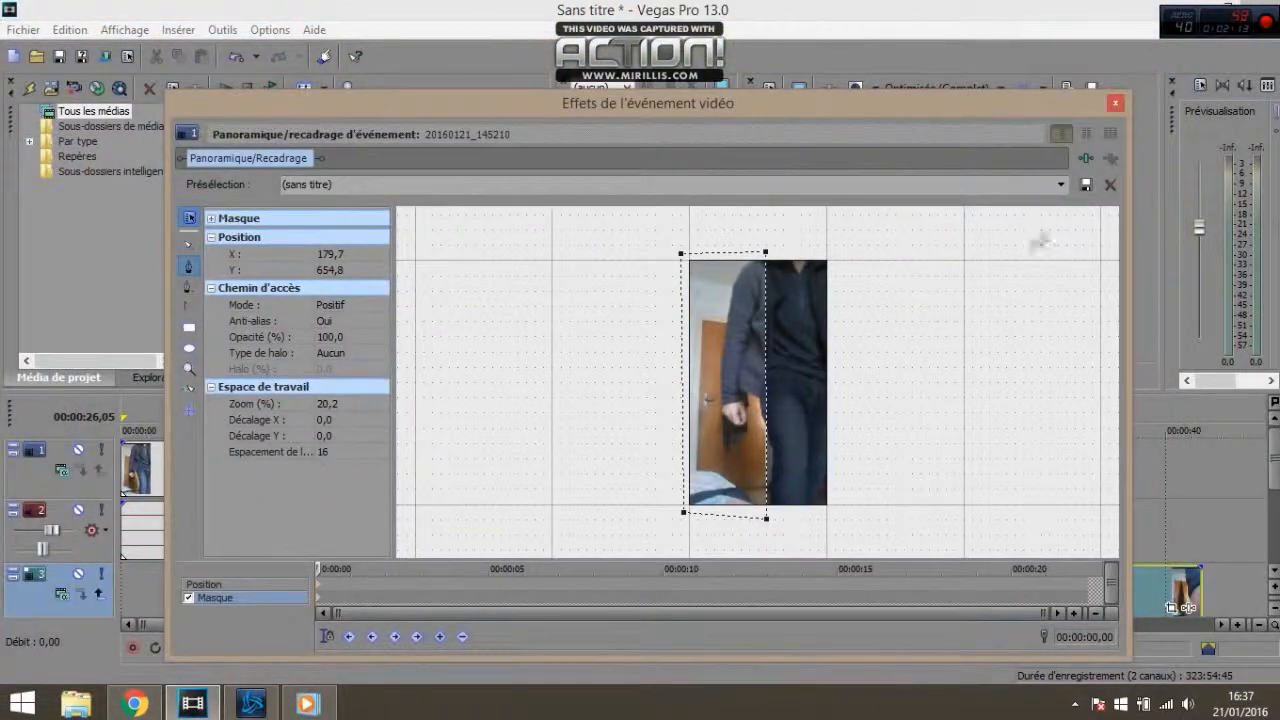
left_click(1115, 103)
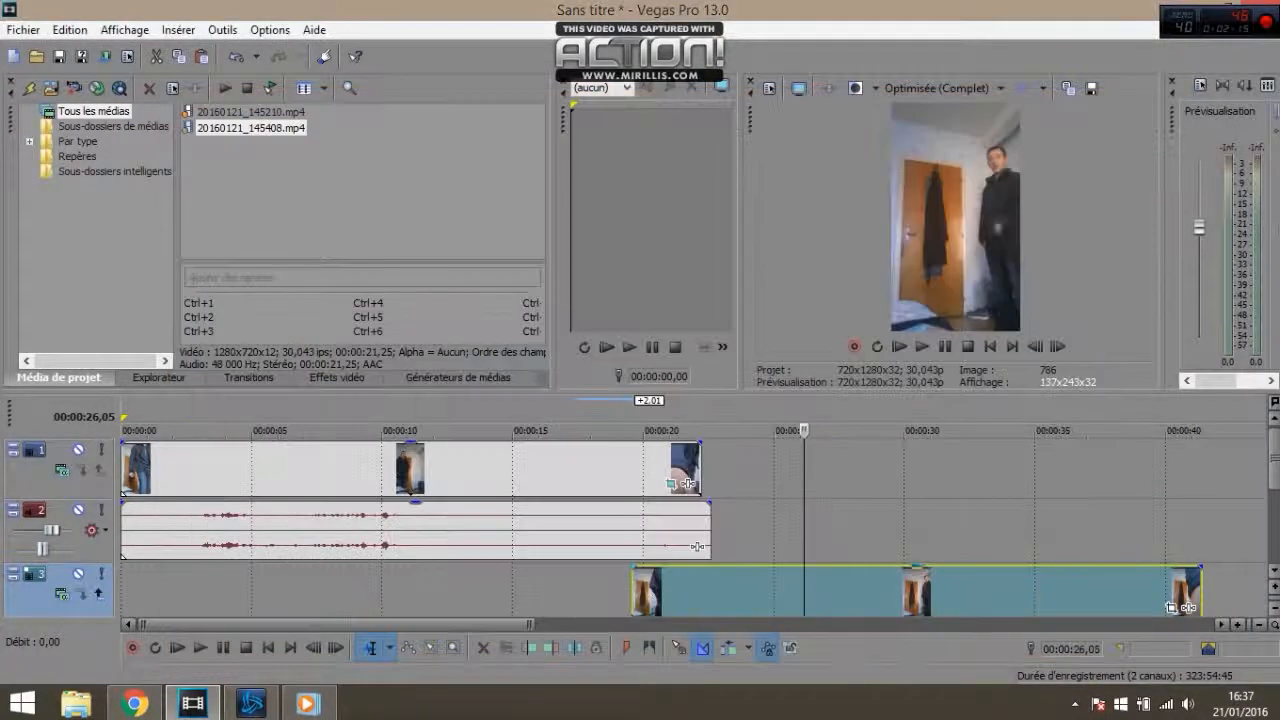
- Move the second clip to the timeline start beneath the masked clip, and lower the audio track's volume to minimum during playback
left_click(174, 462)
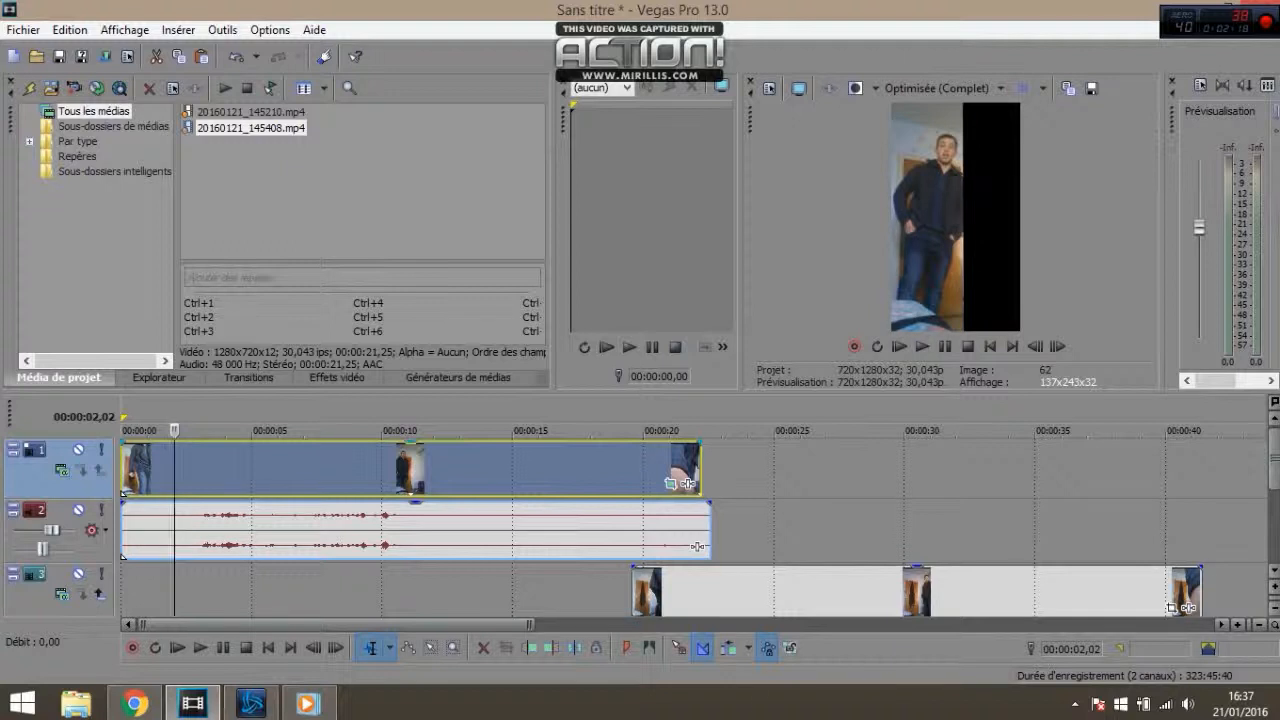
left_click_drag(812, 597, 224, 598)
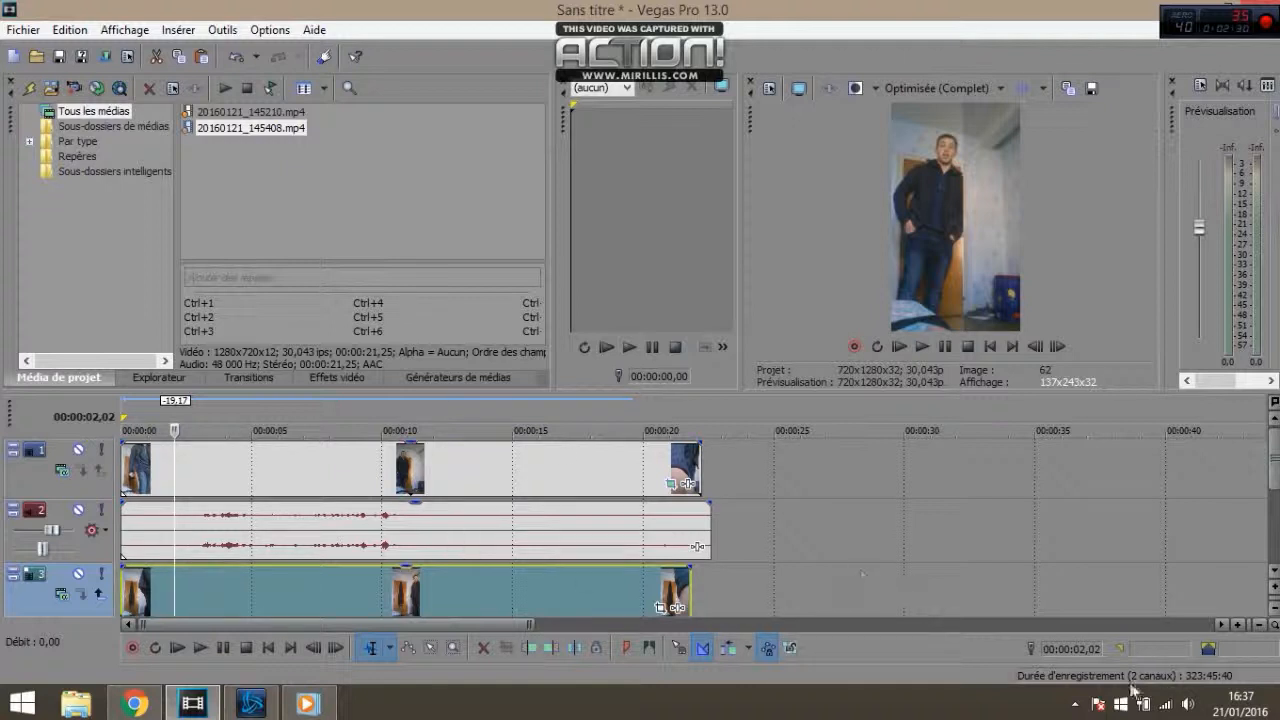
key("space")
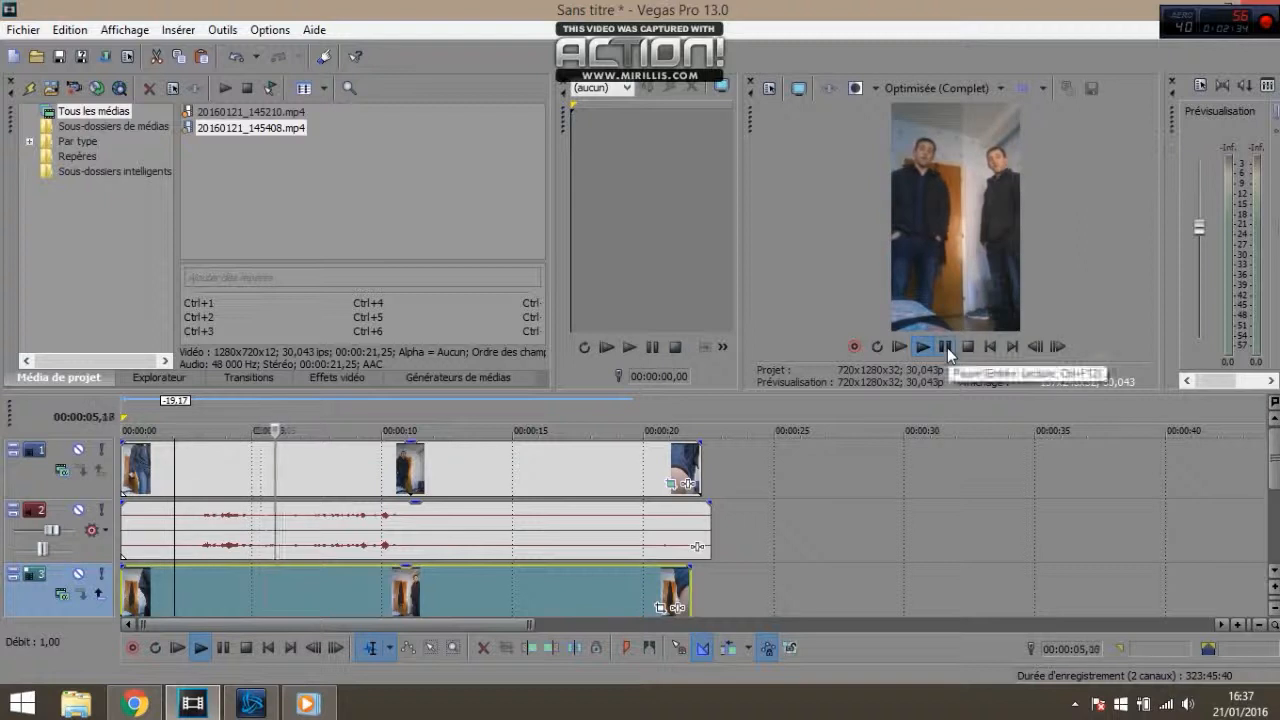
left_click_drag(43, 538, 15, 535)
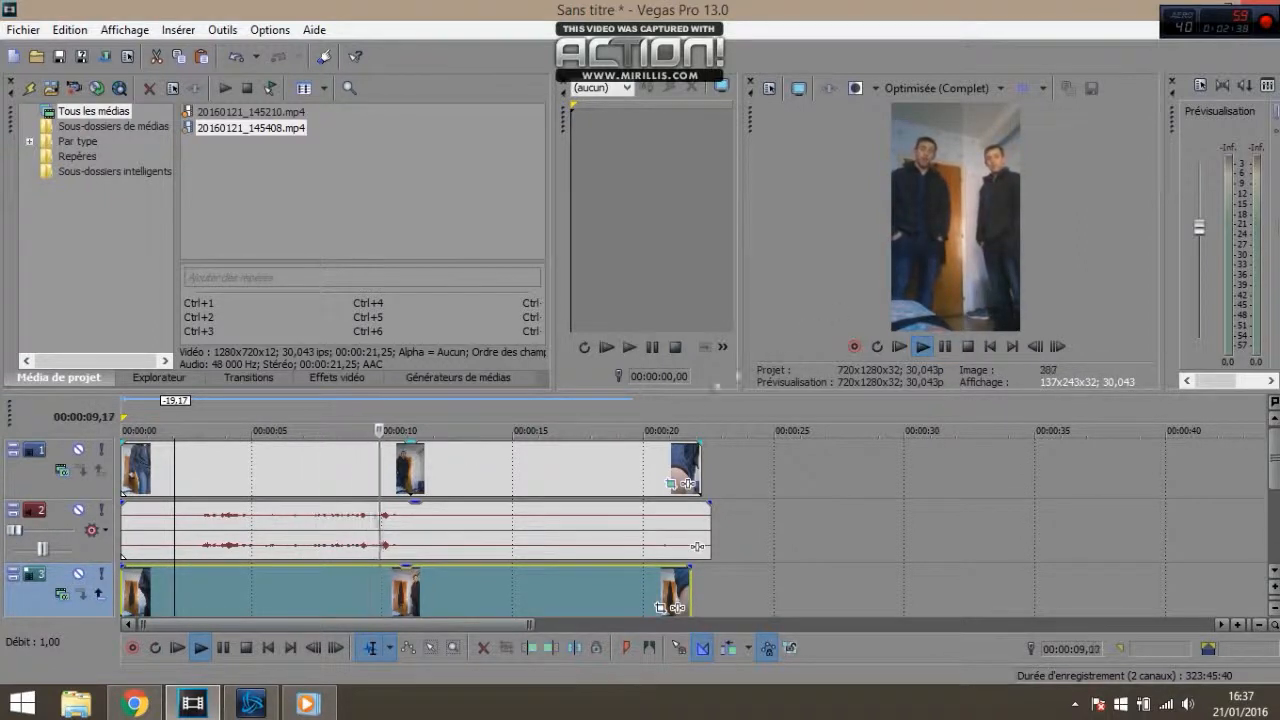
left_click(945, 348)
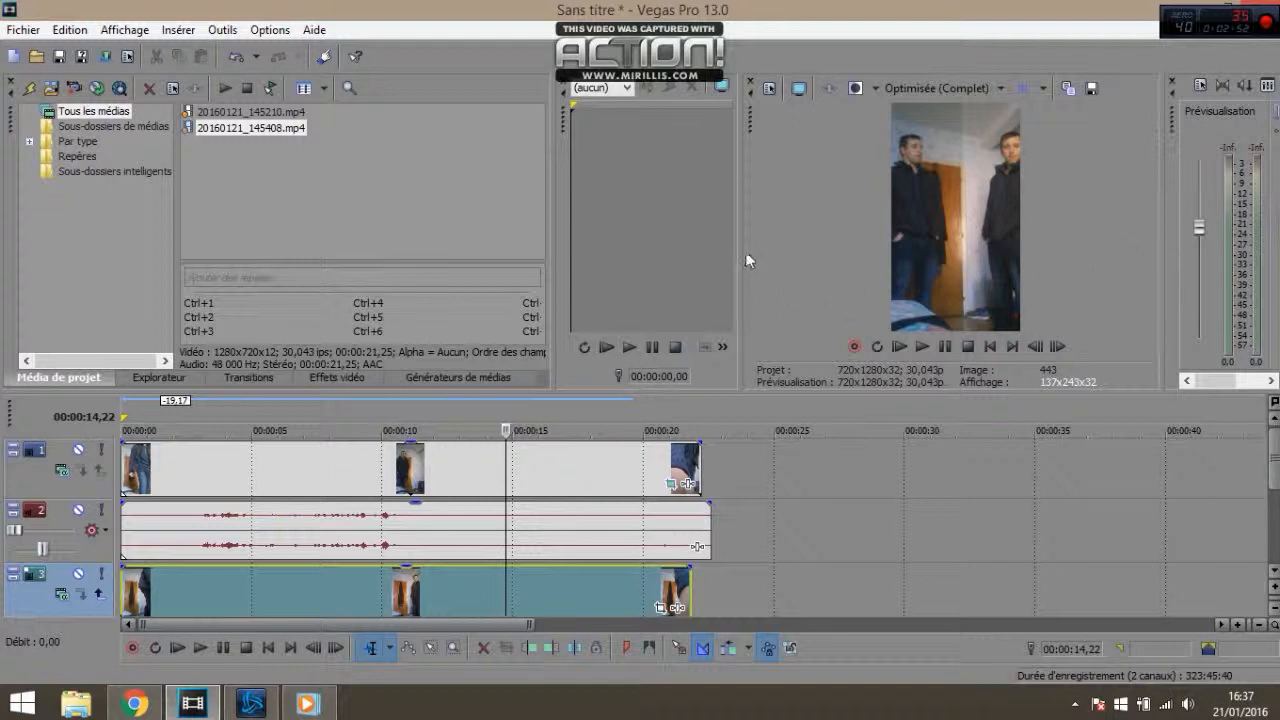
- Widen the video preview area and give the first clip's mask a halo of type Les deux at 30 %
left_click_drag(741, 252, 619, 250)
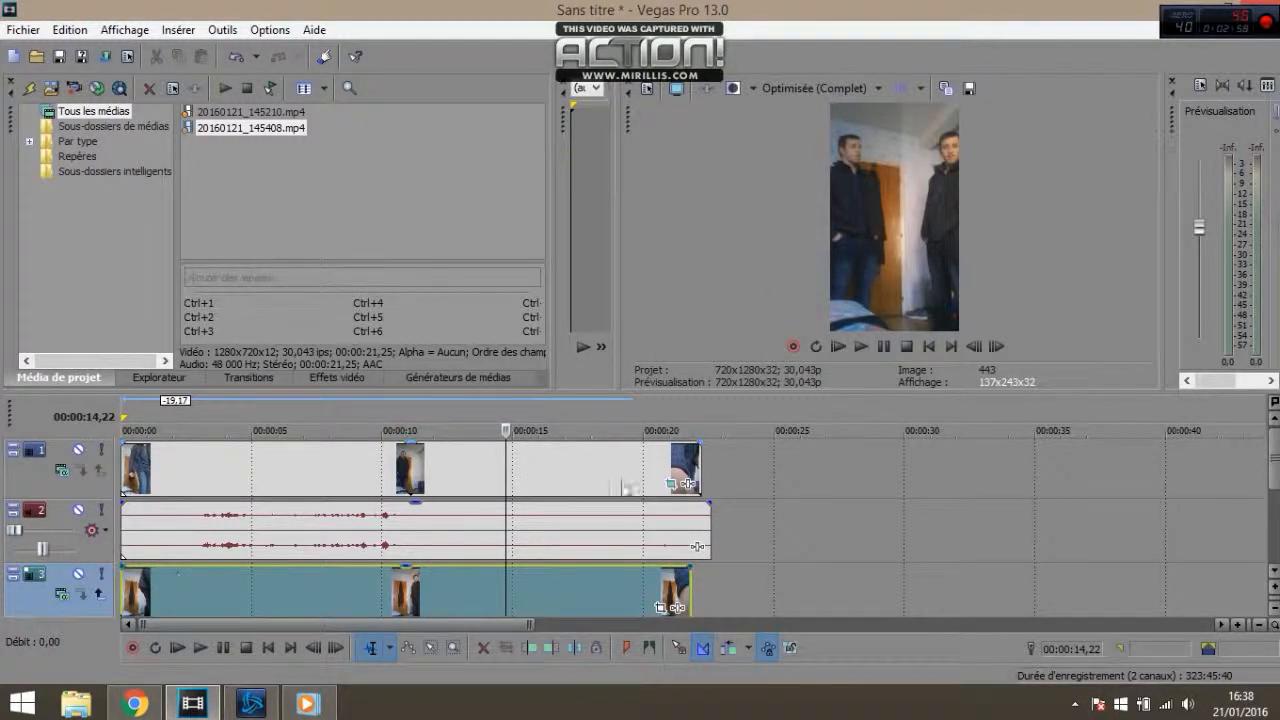
left_click(670, 485)
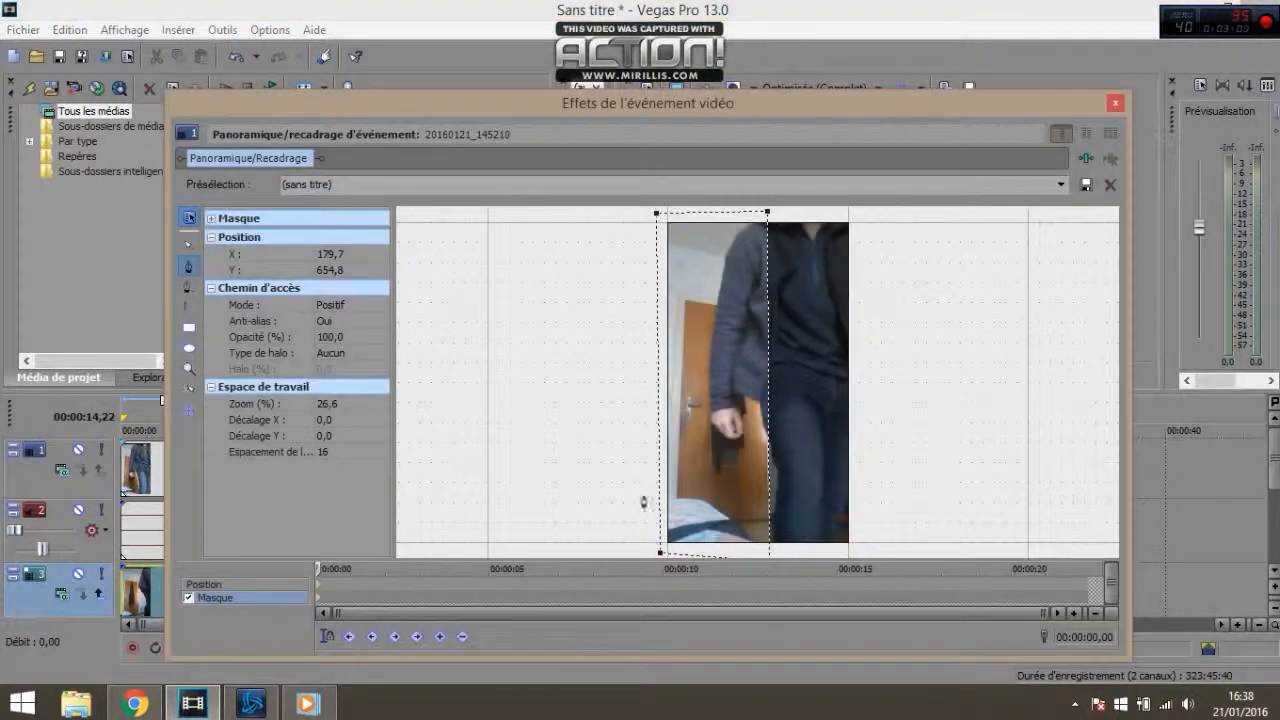
left_click(326, 353)
left_click(381, 353)
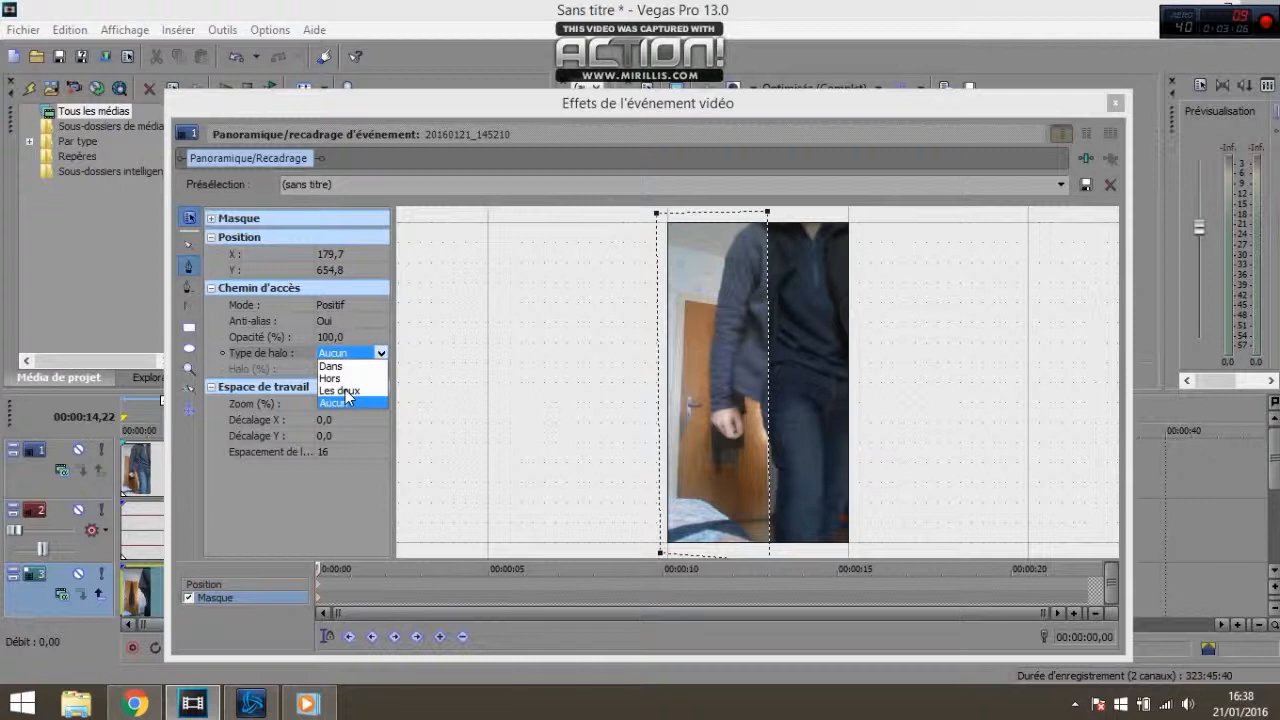
left_click(345, 390)
left_click(318, 364)
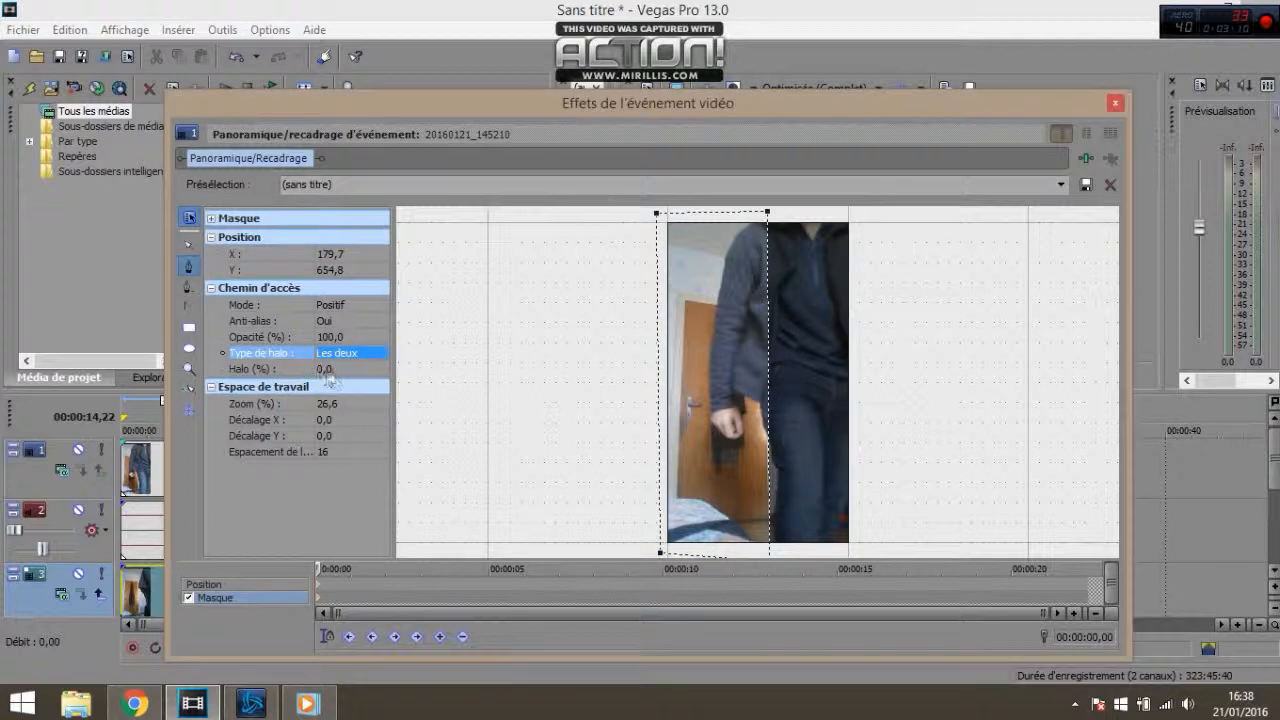
left_click(326, 370)
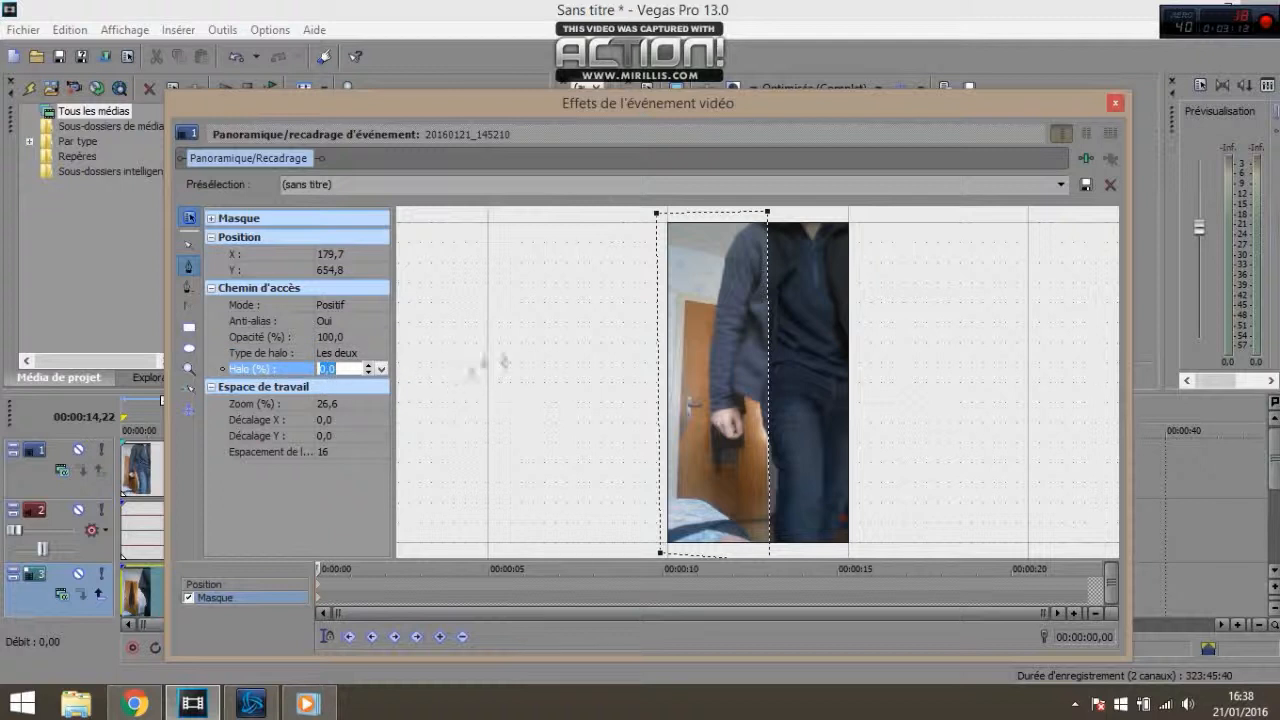
type("30")
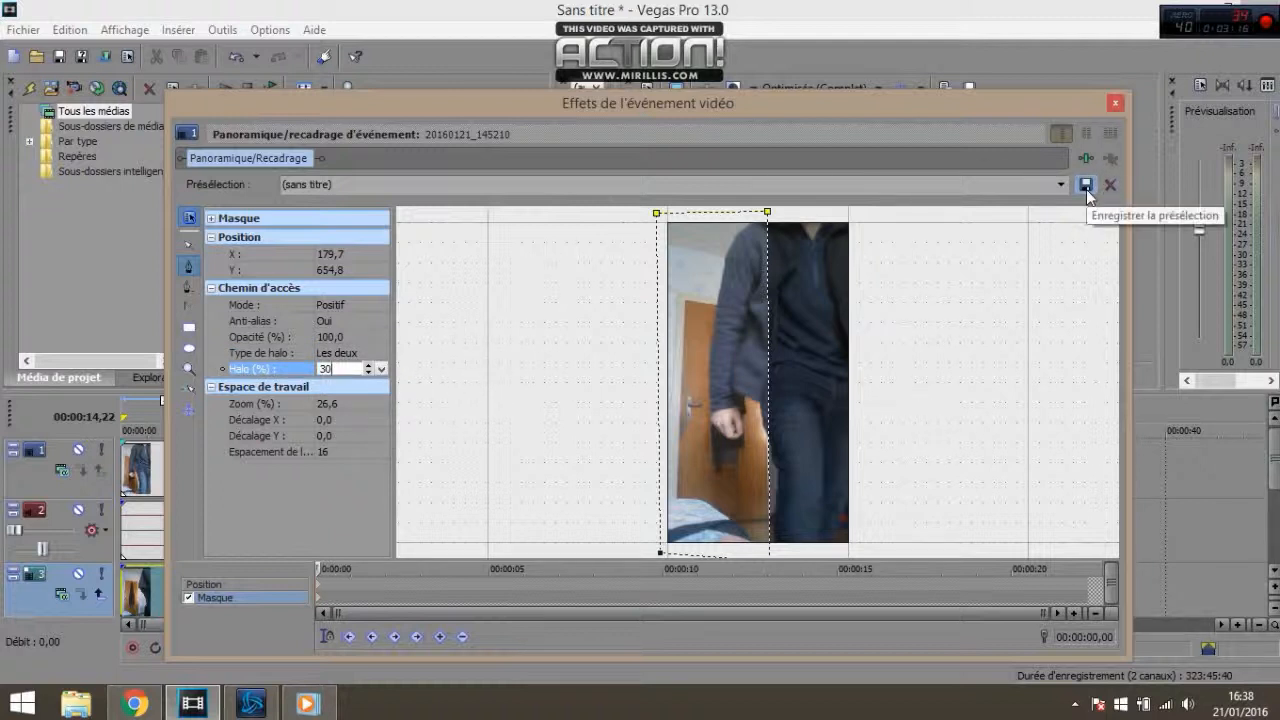
key("Return")
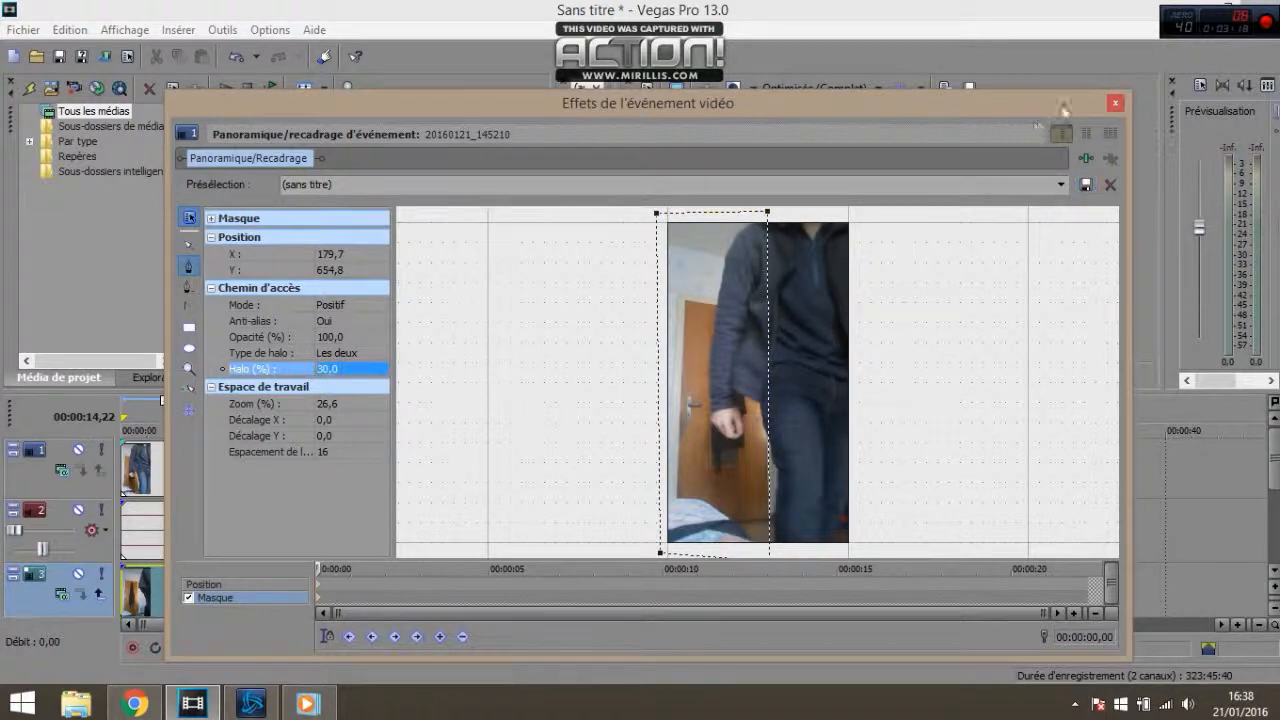
- Close the first clip's effects window and check the combined picture near the end of the overlaid clips
left_click(1114, 104)
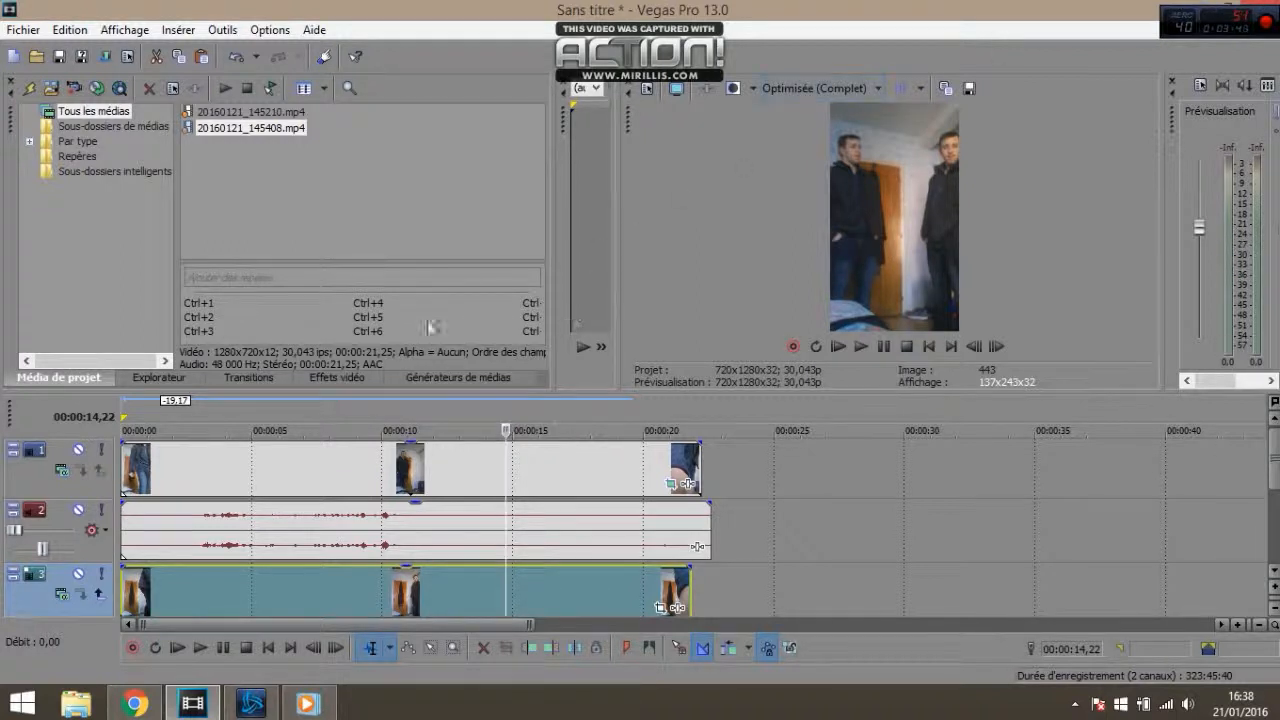
left_click_drag(1273, 468, 1274, 502)
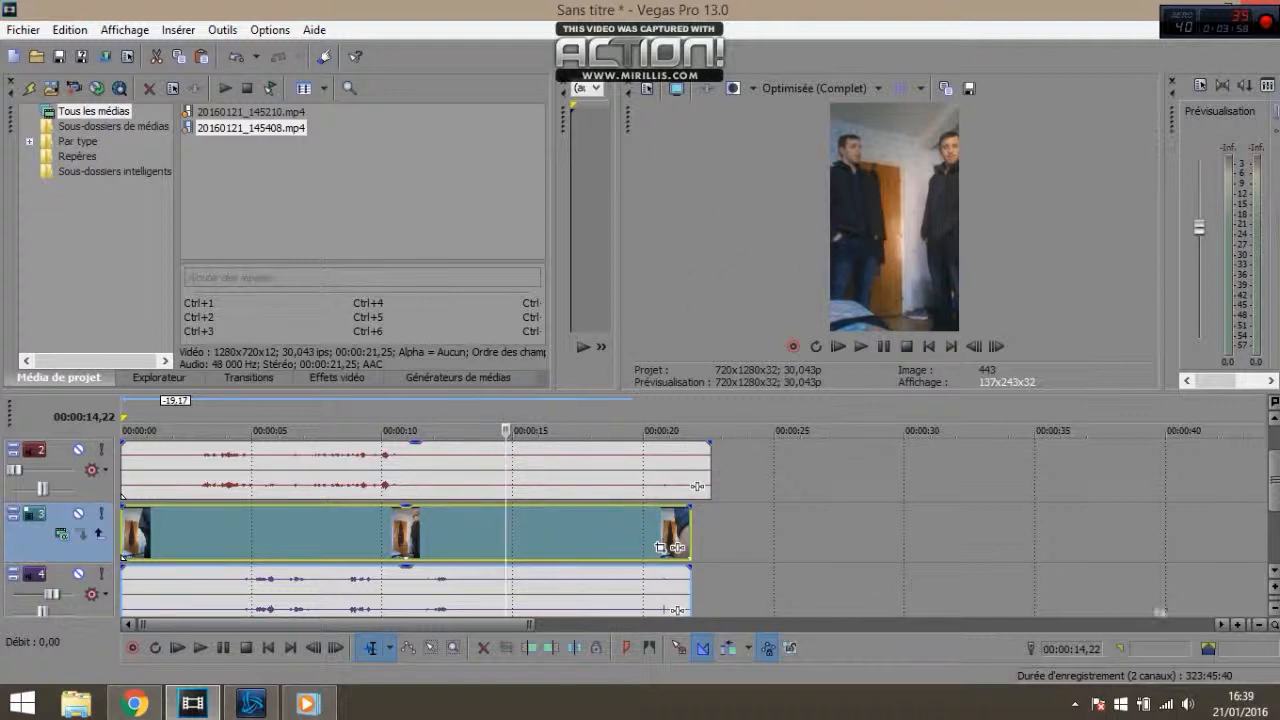
left_click(659, 474)
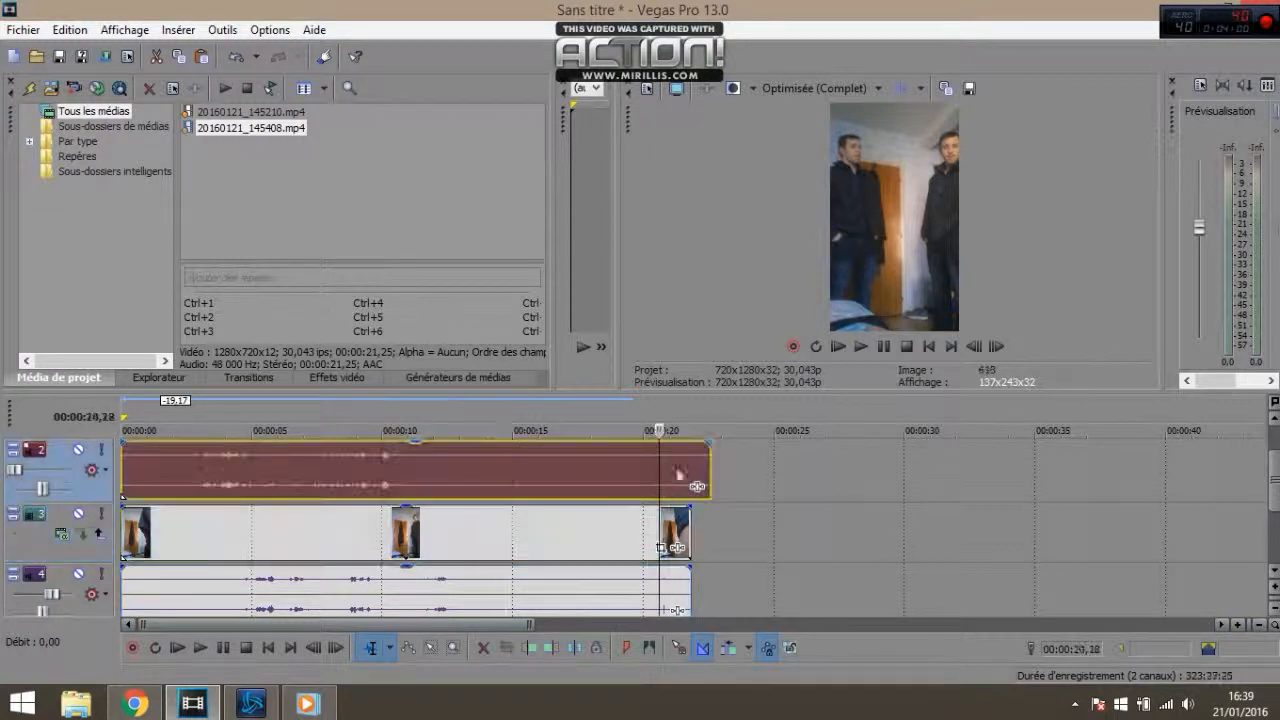
left_click_drag(1276, 497, 1274, 461)
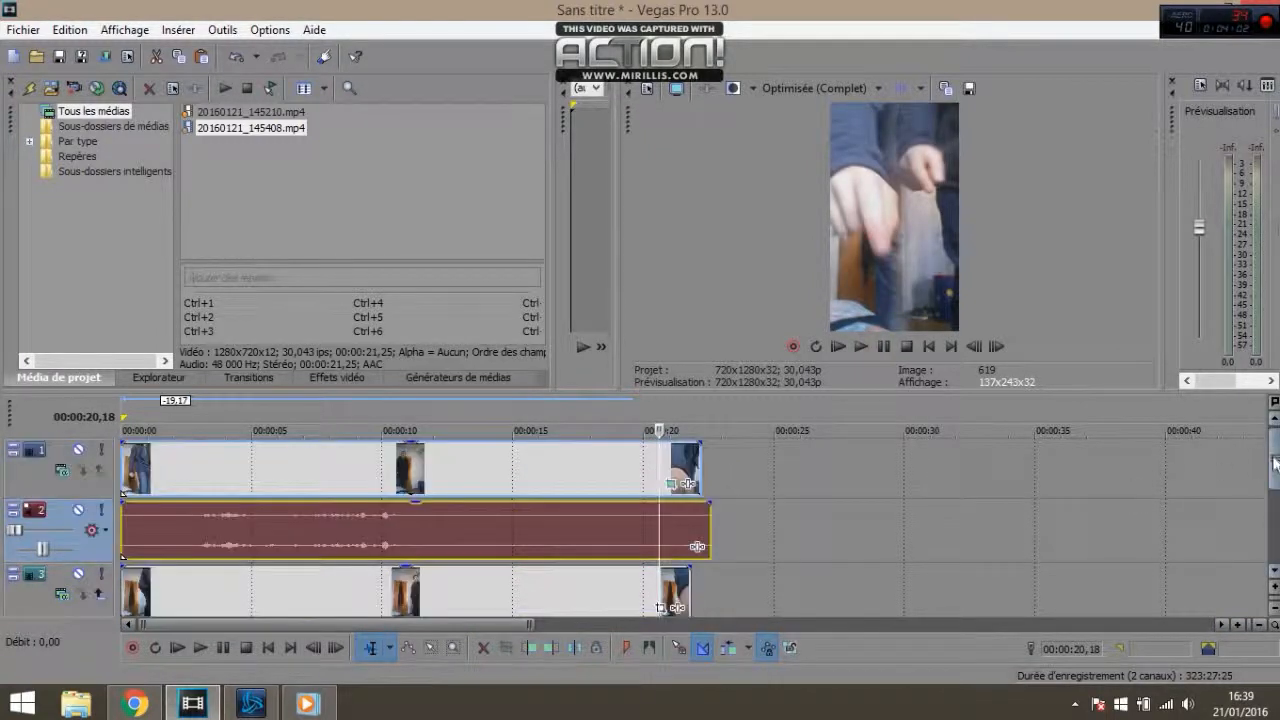
left_click(625, 457)
left_click(597, 470)
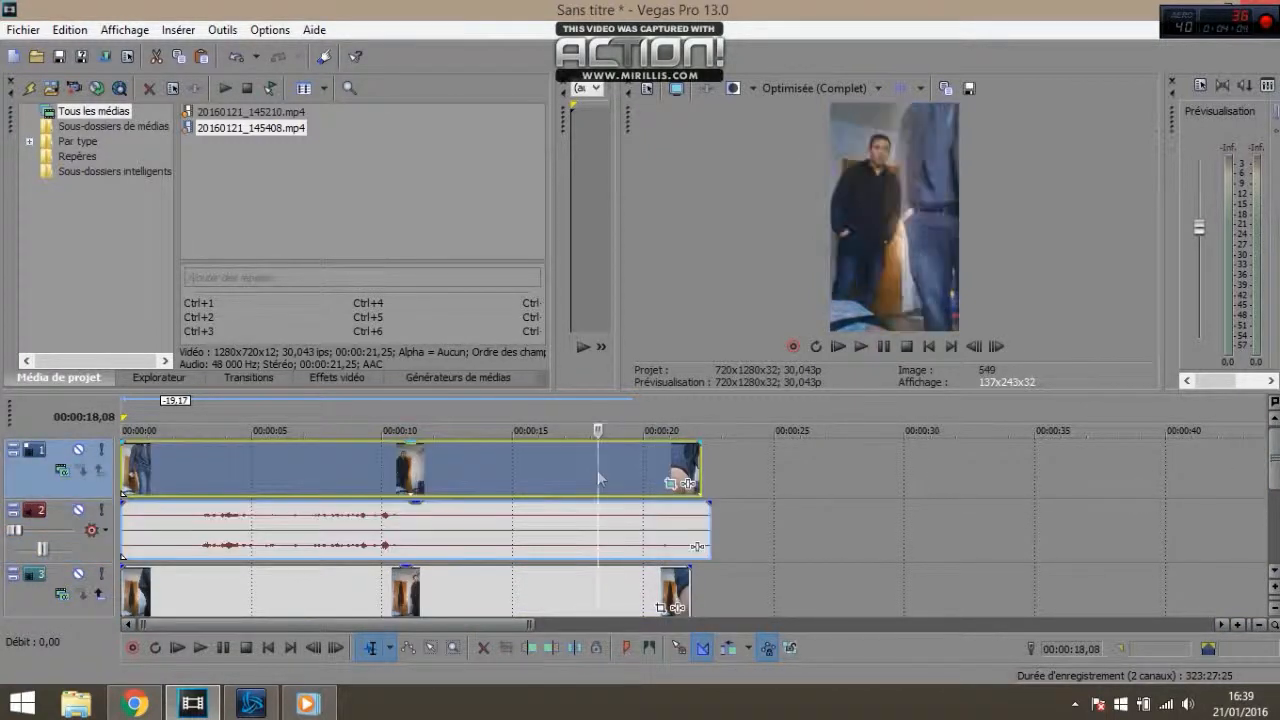
- Split the first clip and its audio at 00:00:02,02
left_click(166, 484)
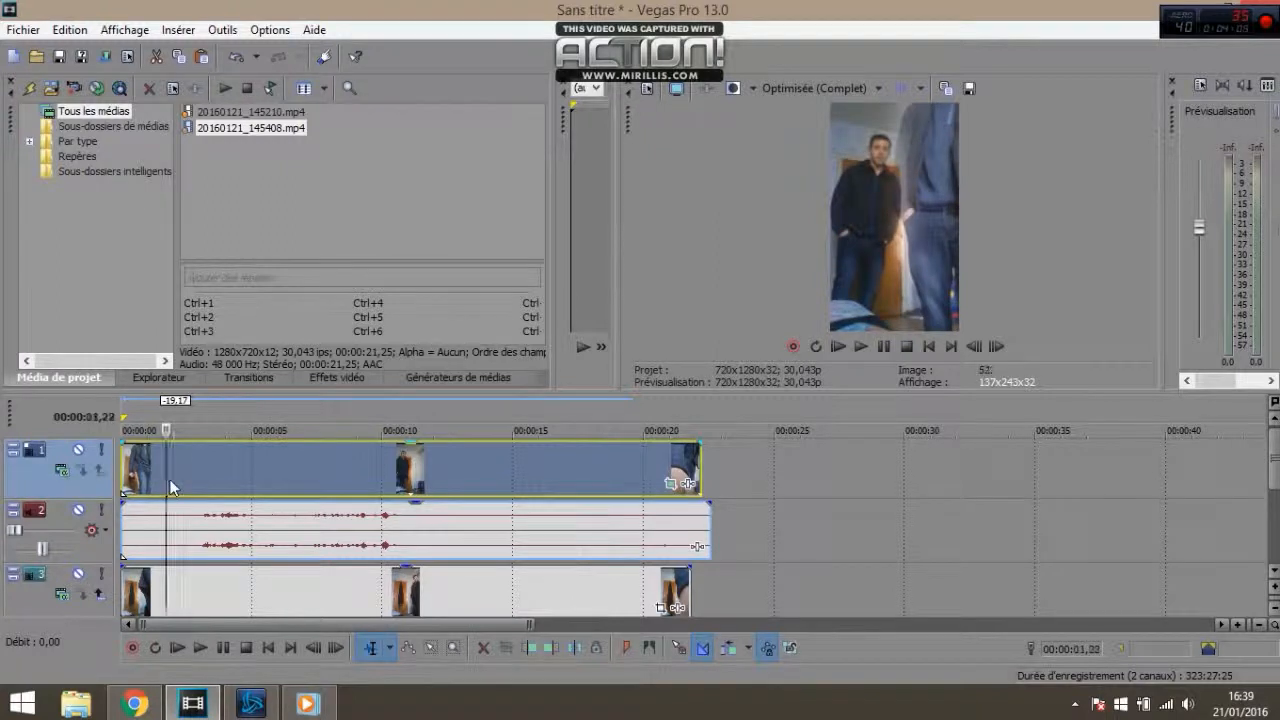
left_click(1007, 346)
left_click(199, 462)
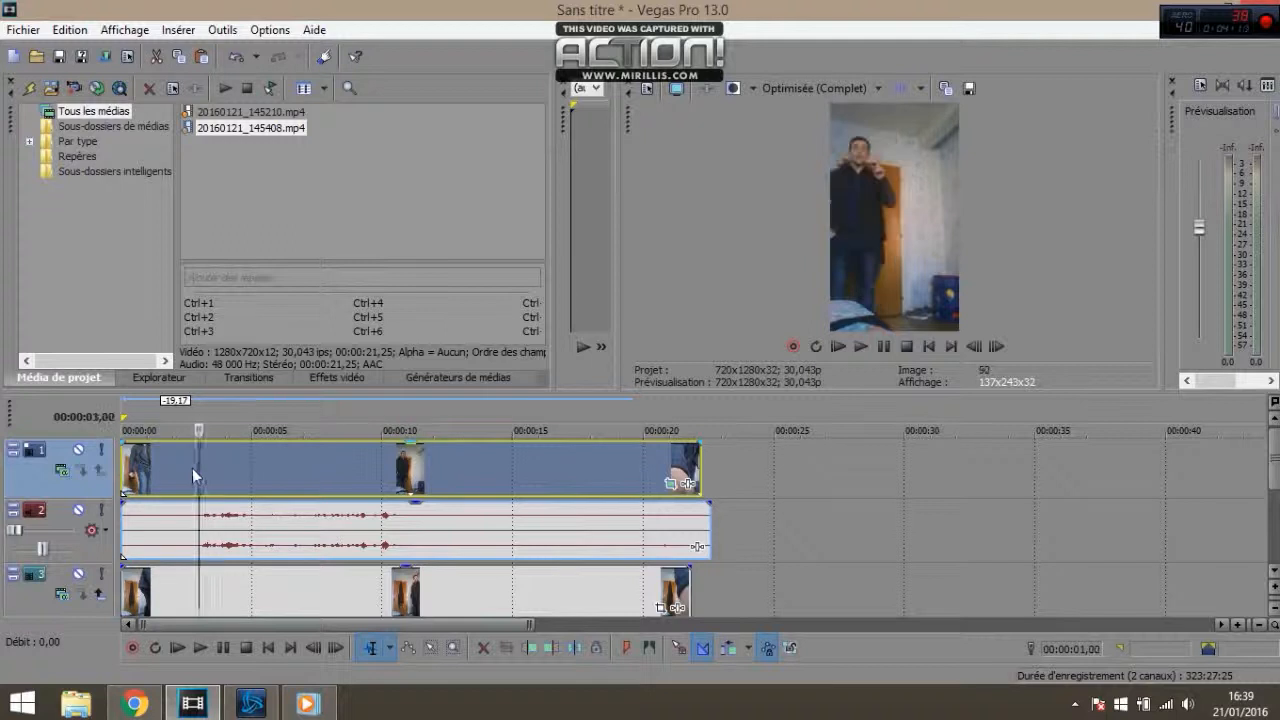
left_click(974, 346)
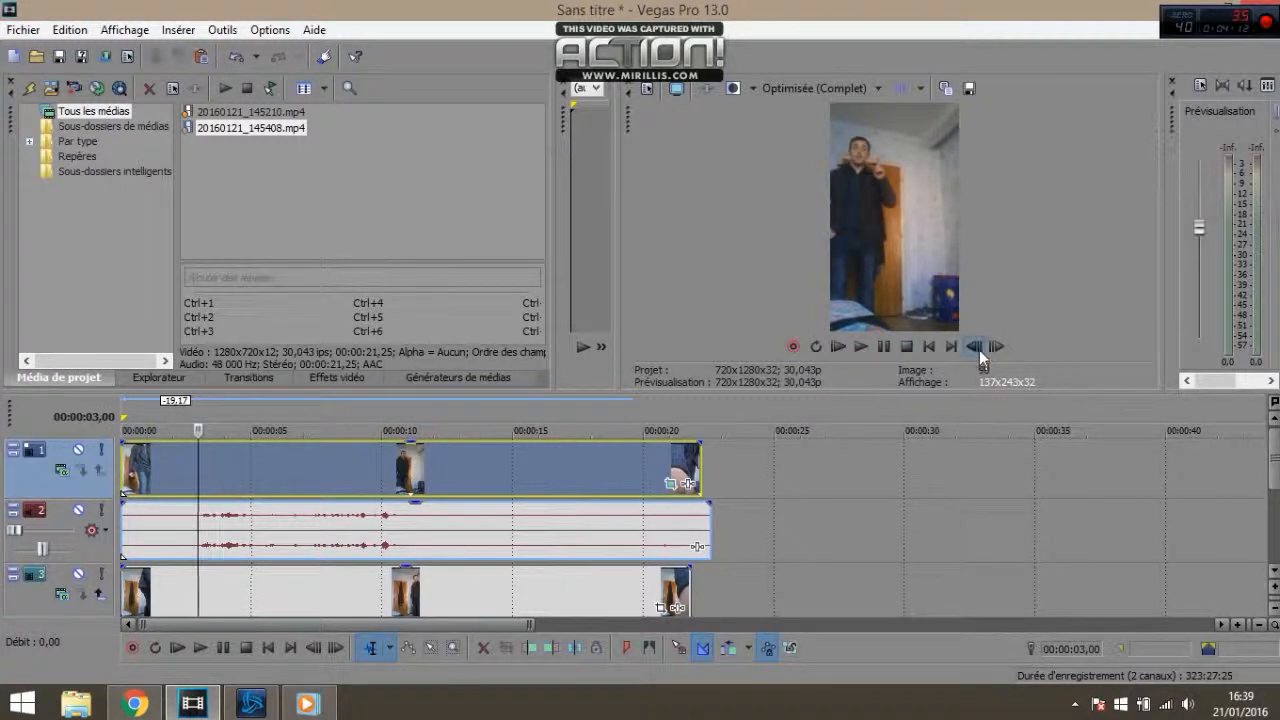
left_click(974, 346)
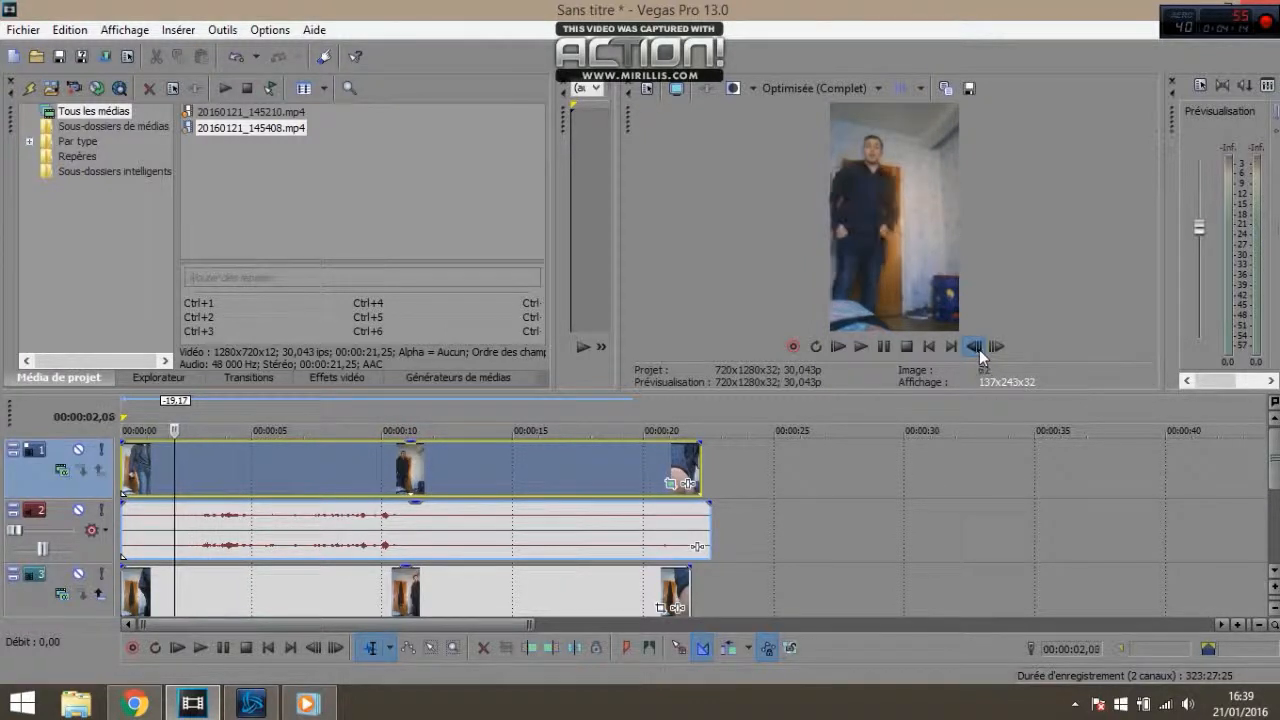
key("s")
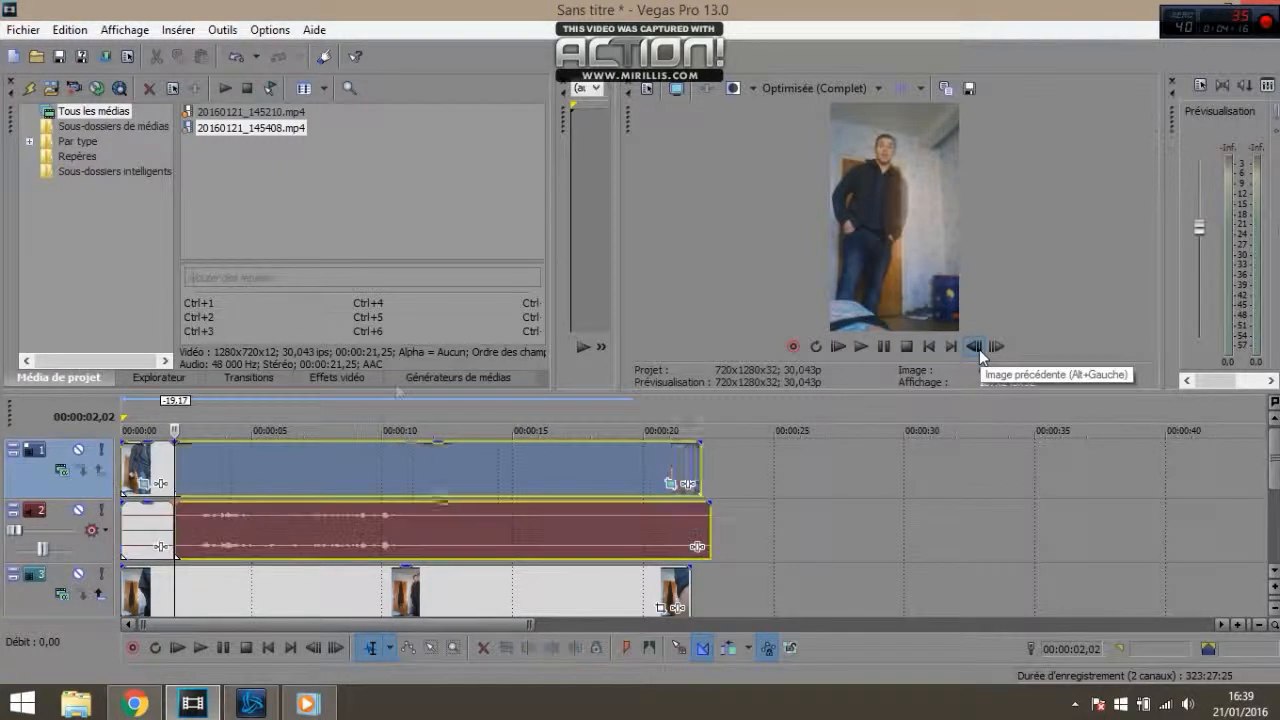
- Delete the short opening piece of the first clip and move the remaining part to the timeline start
left_click(167, 458)
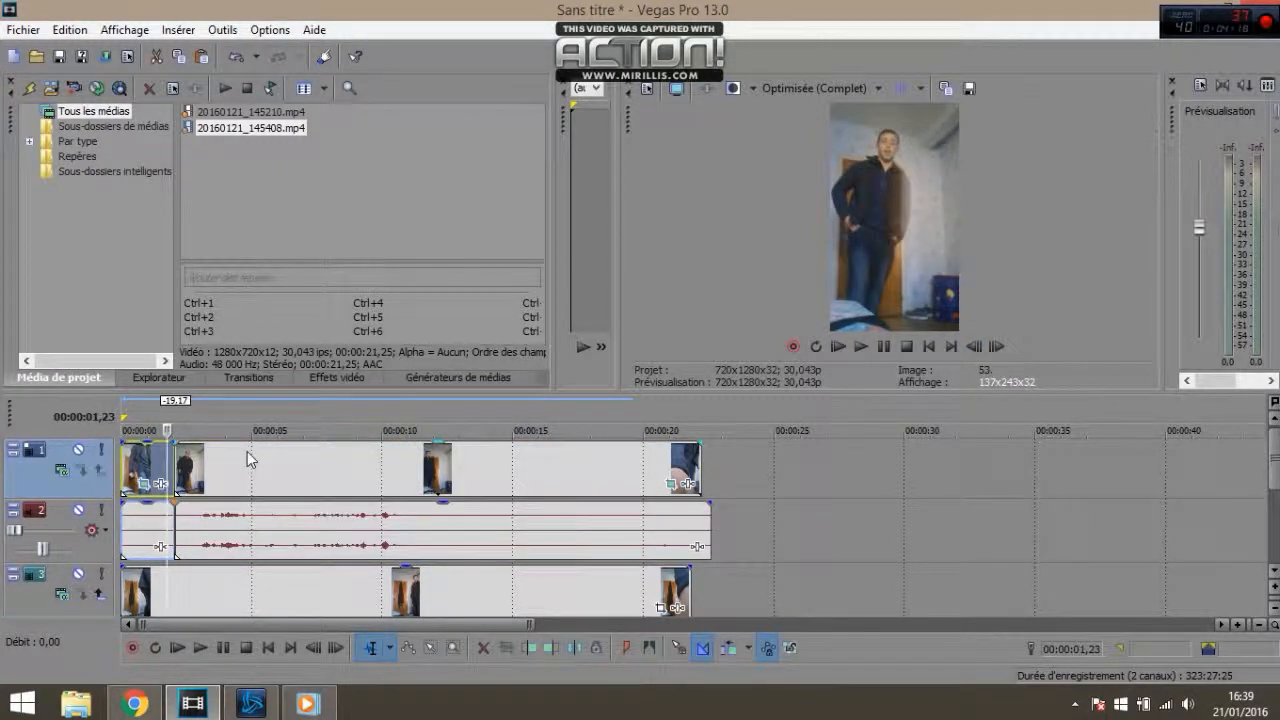
key("Delete")
left_click_drag(218, 482, 164, 466)
- Split the first clip and its audio at 00:00:15,00 and delete the part after the cut
left_click(540, 470)
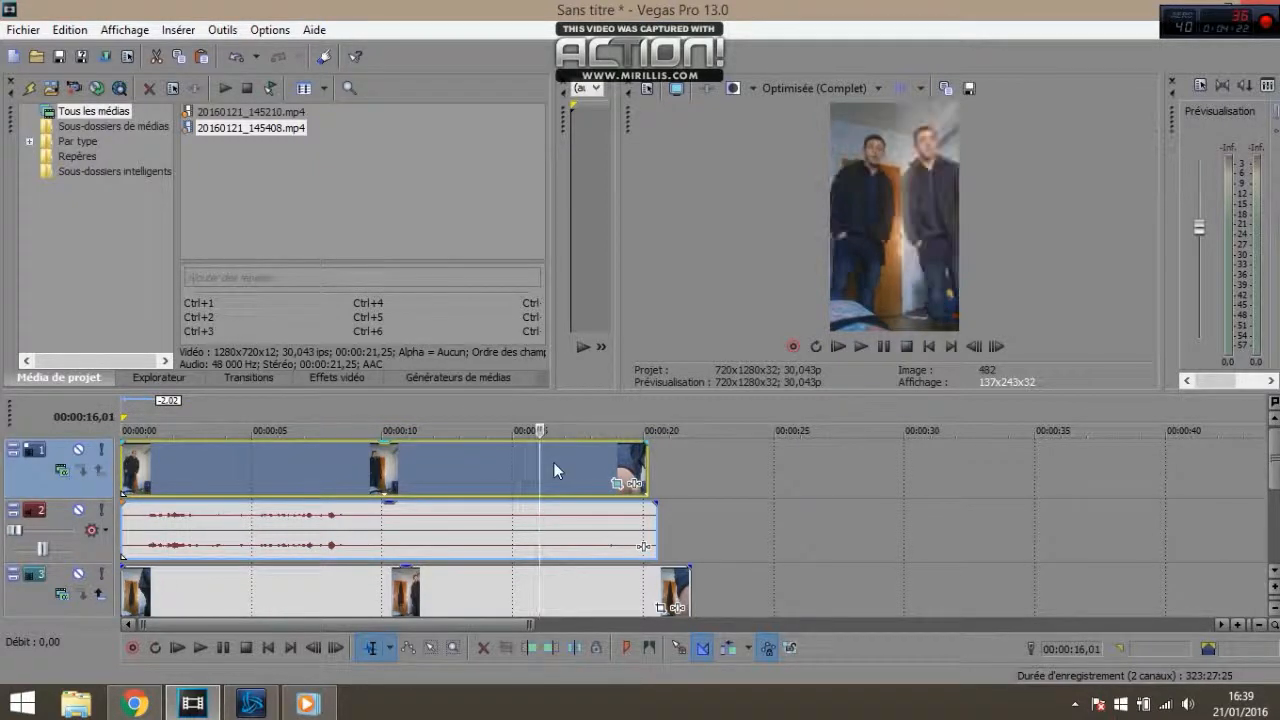
left_click_drag(968, 350, 968, 350)
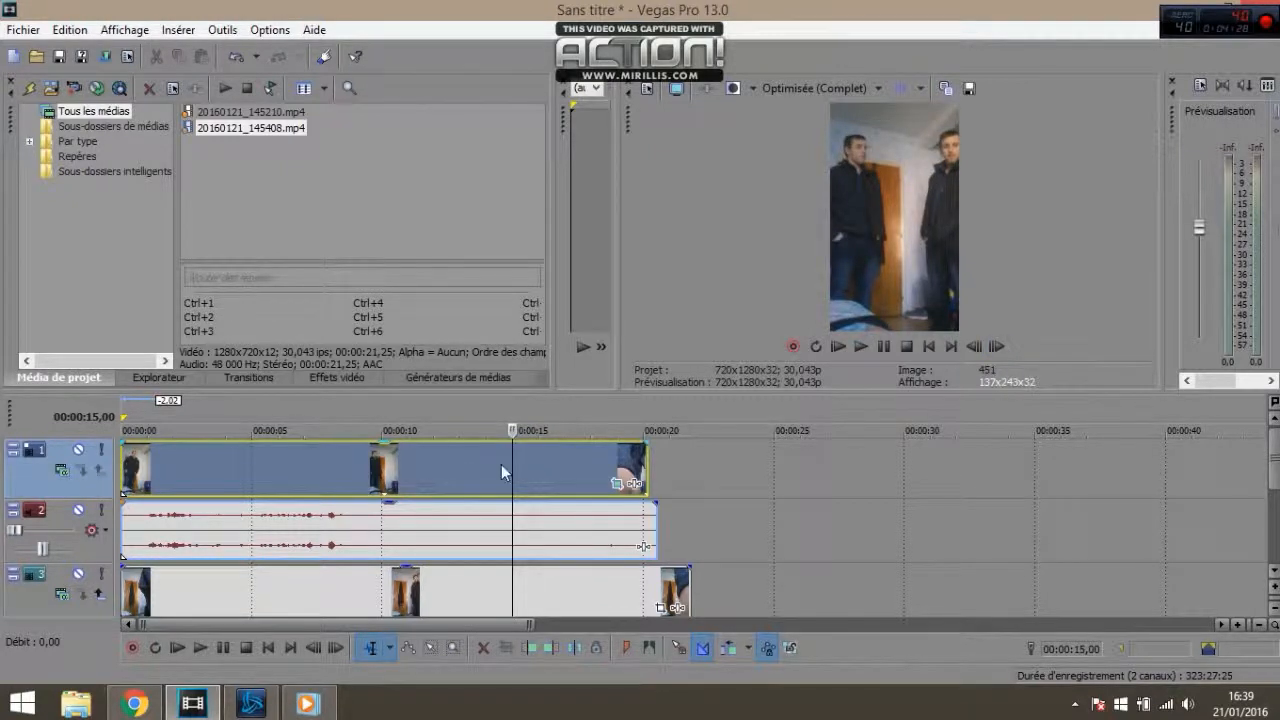
key("s")
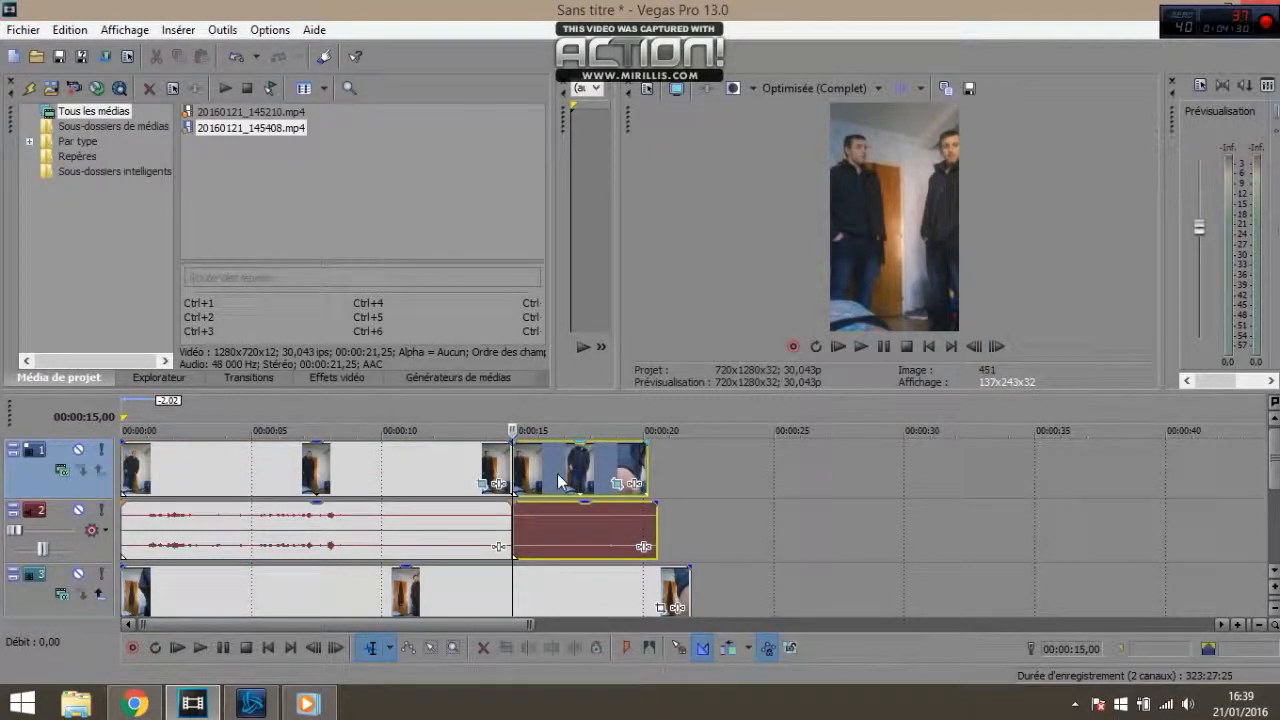
key("Delete")
- Try delayed start positions for the second clip beneath the masked clip, and return it to the timeline start
left_click_drag(543, 581, 580, 600)
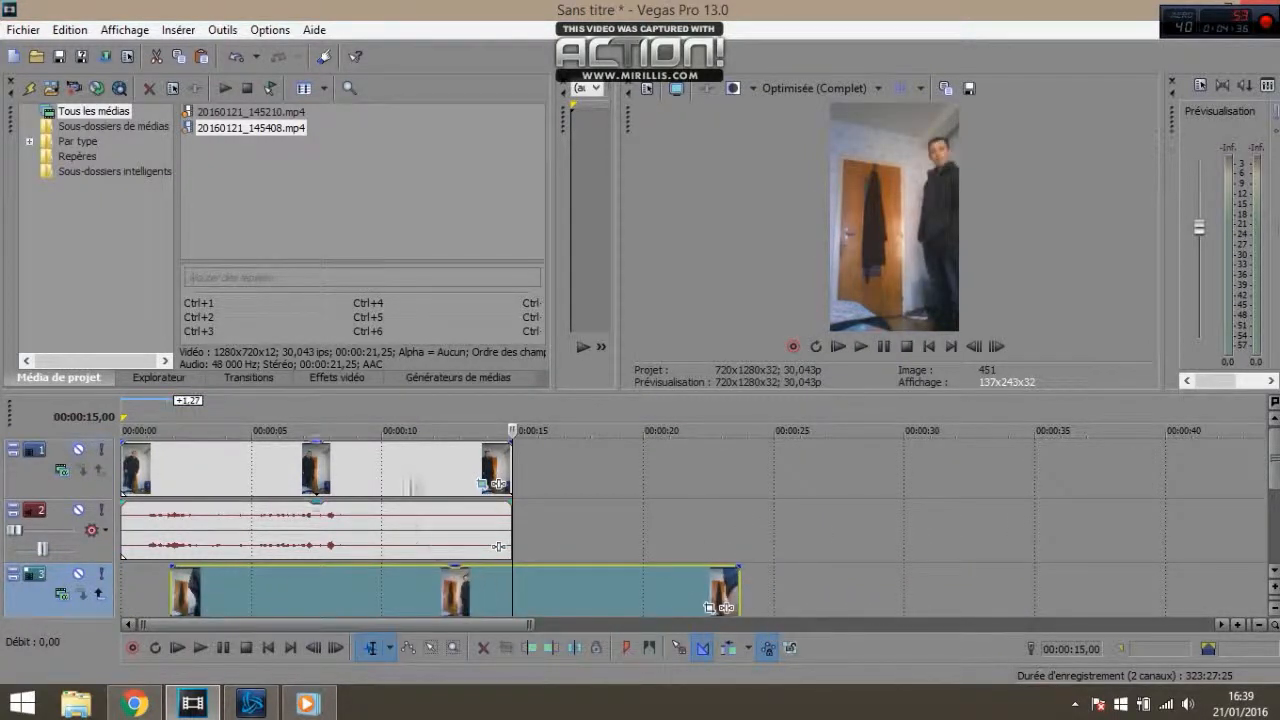
left_click(410, 471)
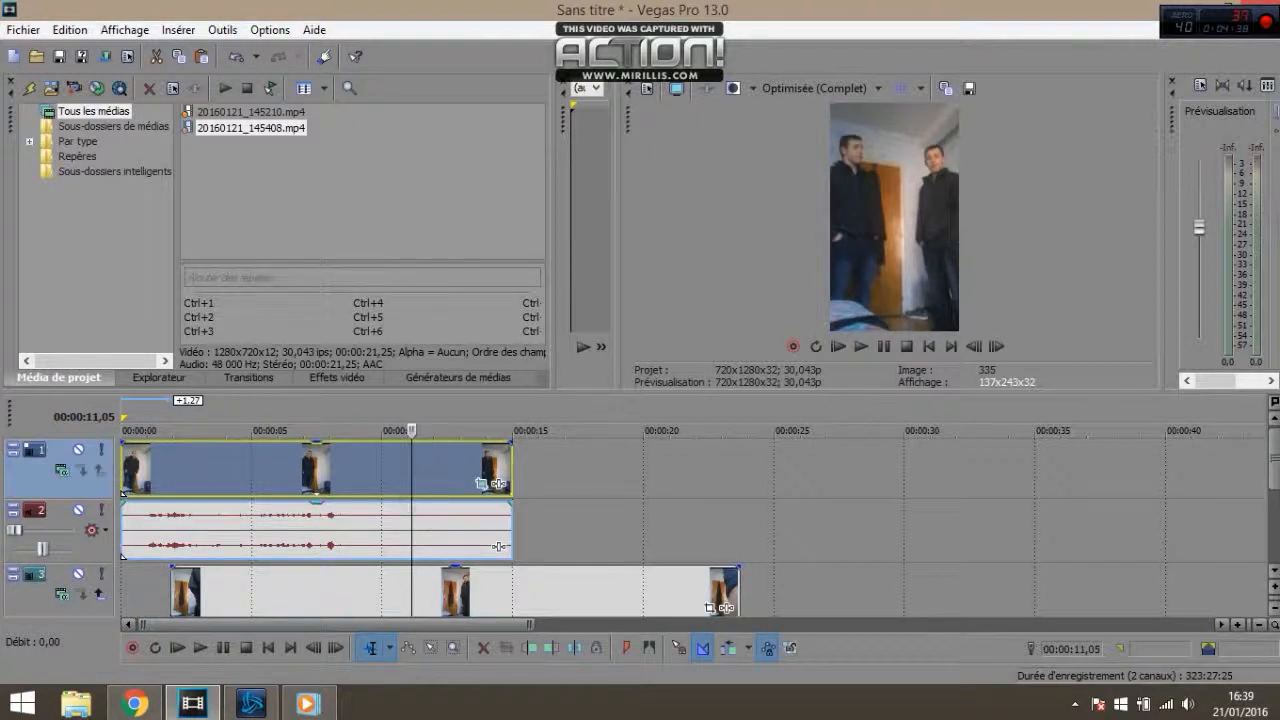
left_click_drag(480, 600, 535, 607)
scroll(535, 607, "down", 1)
key("Delete")
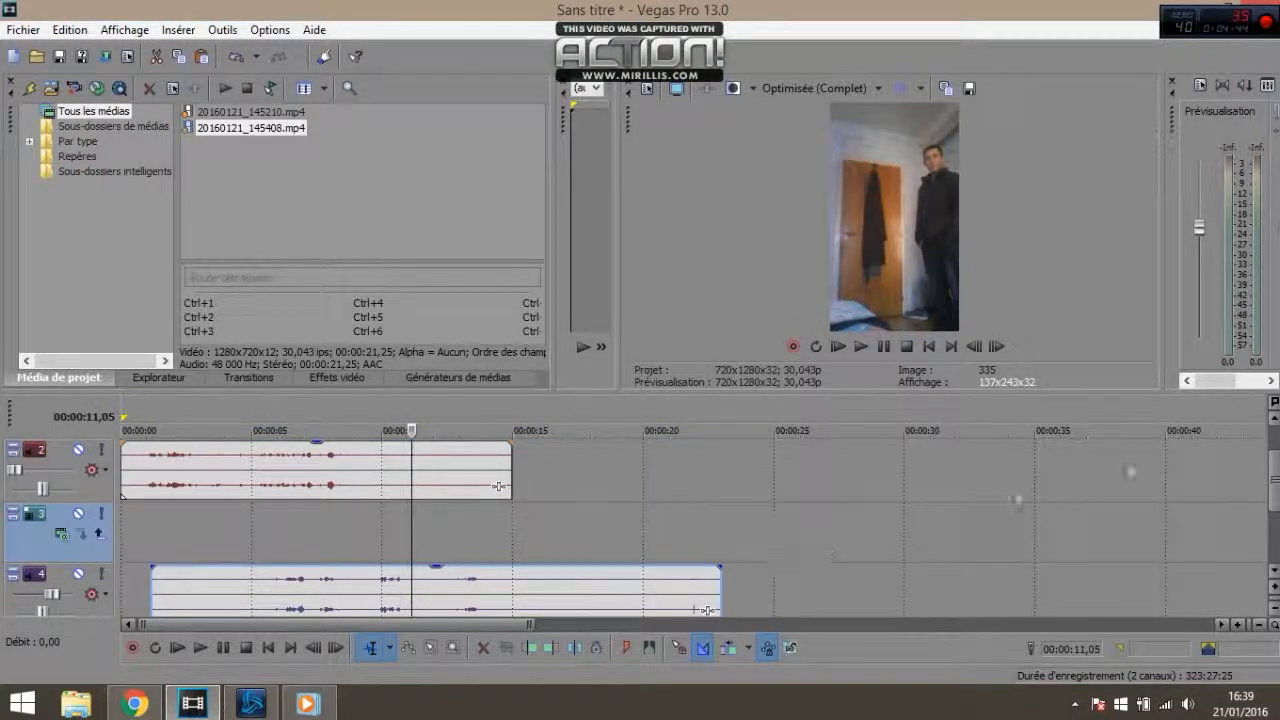
scroll(1273, 455, "up", 1)
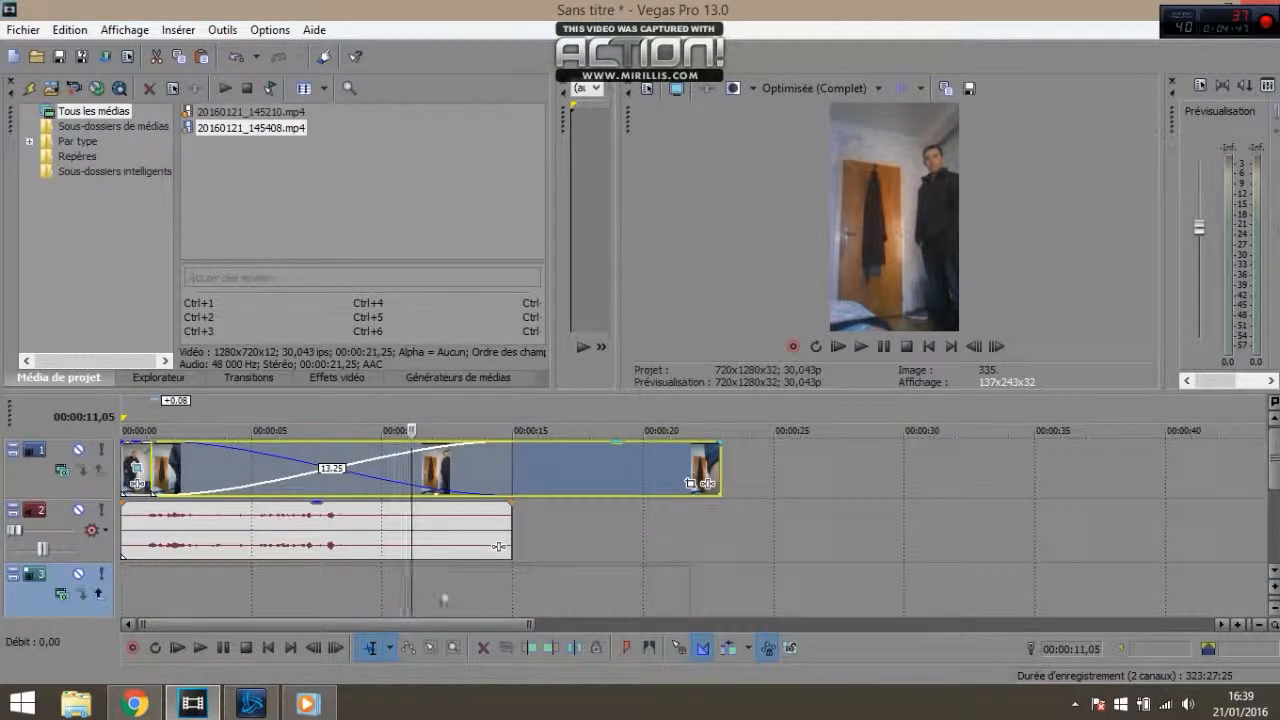
left_click_drag(443, 470, 442, 588)
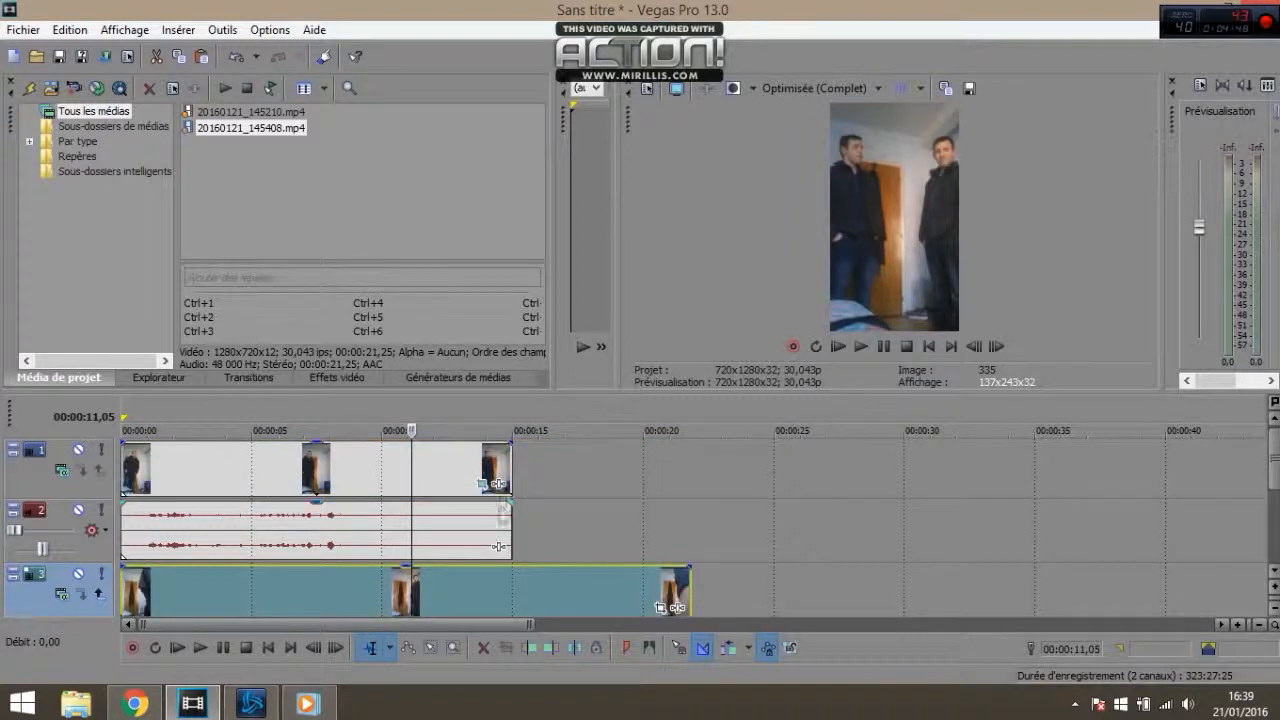
- Compare both clips' timing in the preview and shift the second clip to start at 00:00:02,20
left_click(209, 472)
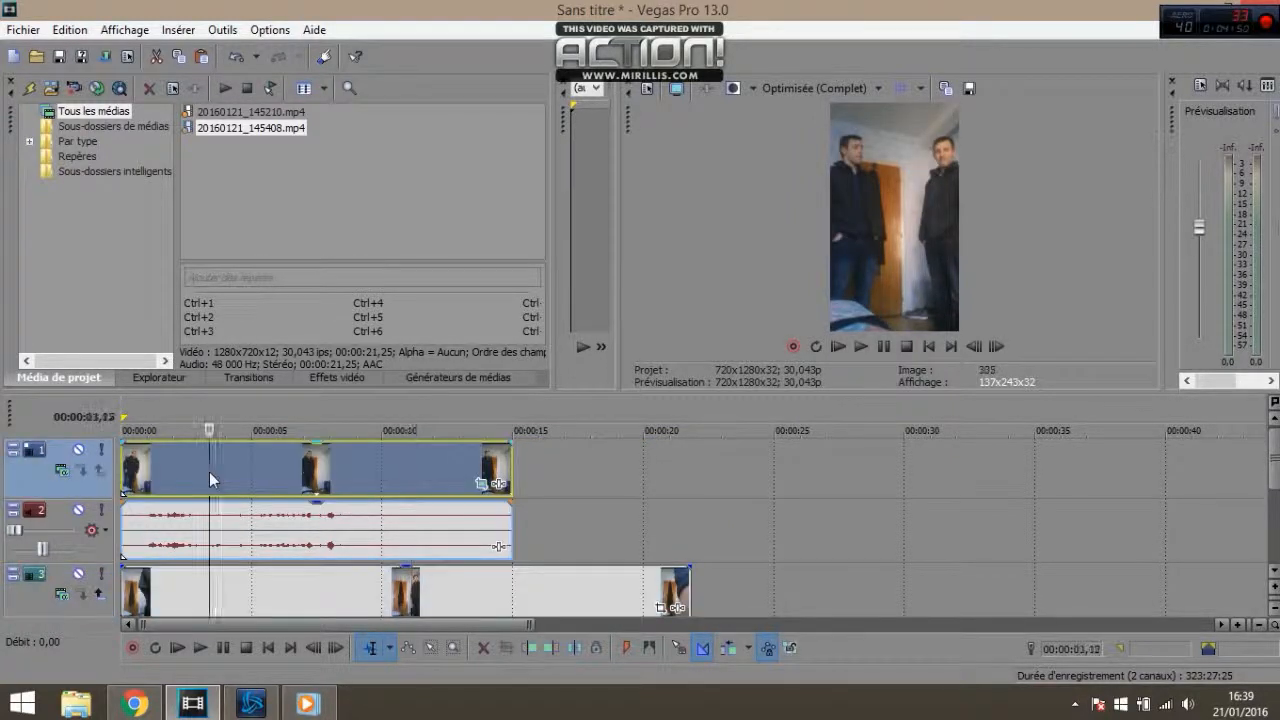
left_click(176, 468)
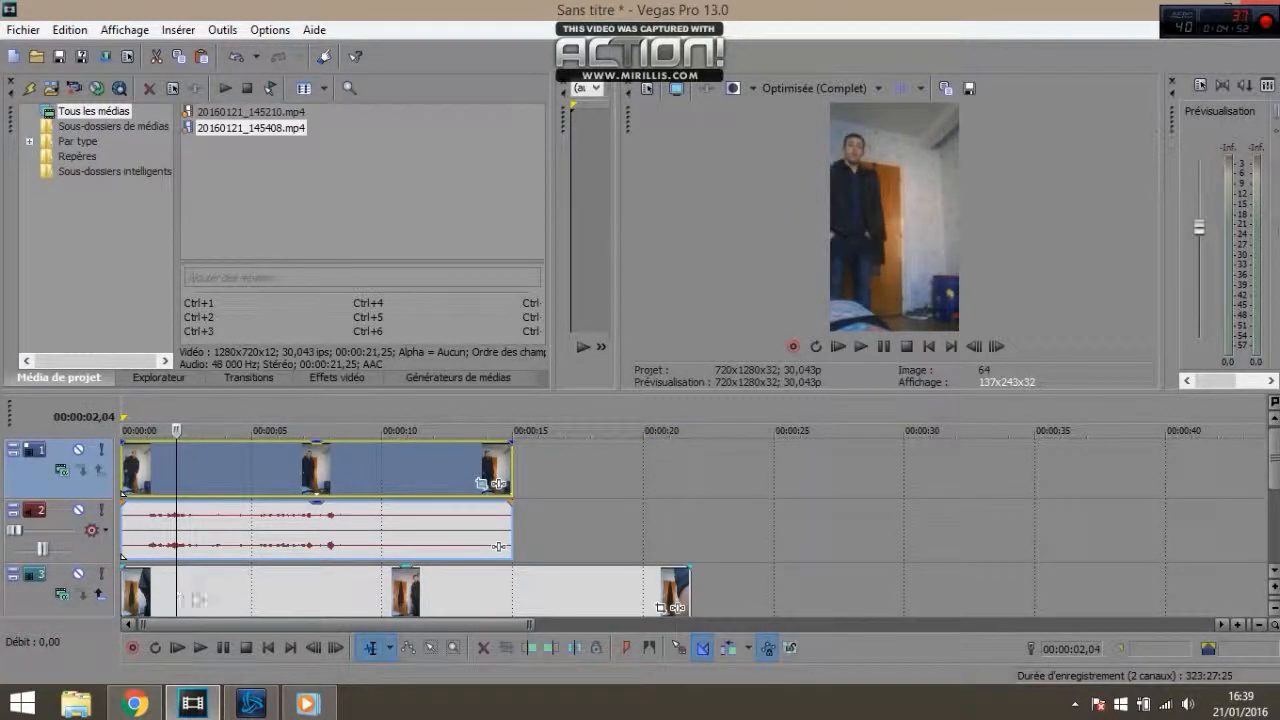
left_click(242, 592)
left_click(299, 592)
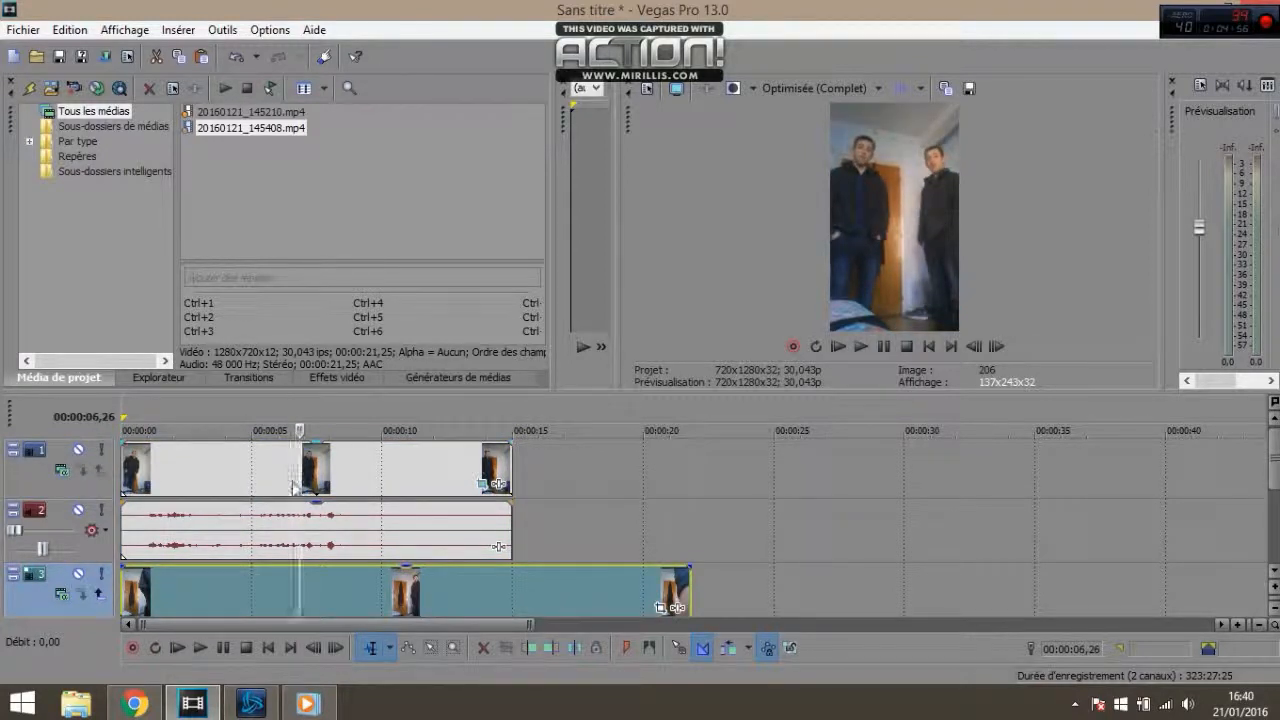
left_click_drag(590, 590, 657, 590)
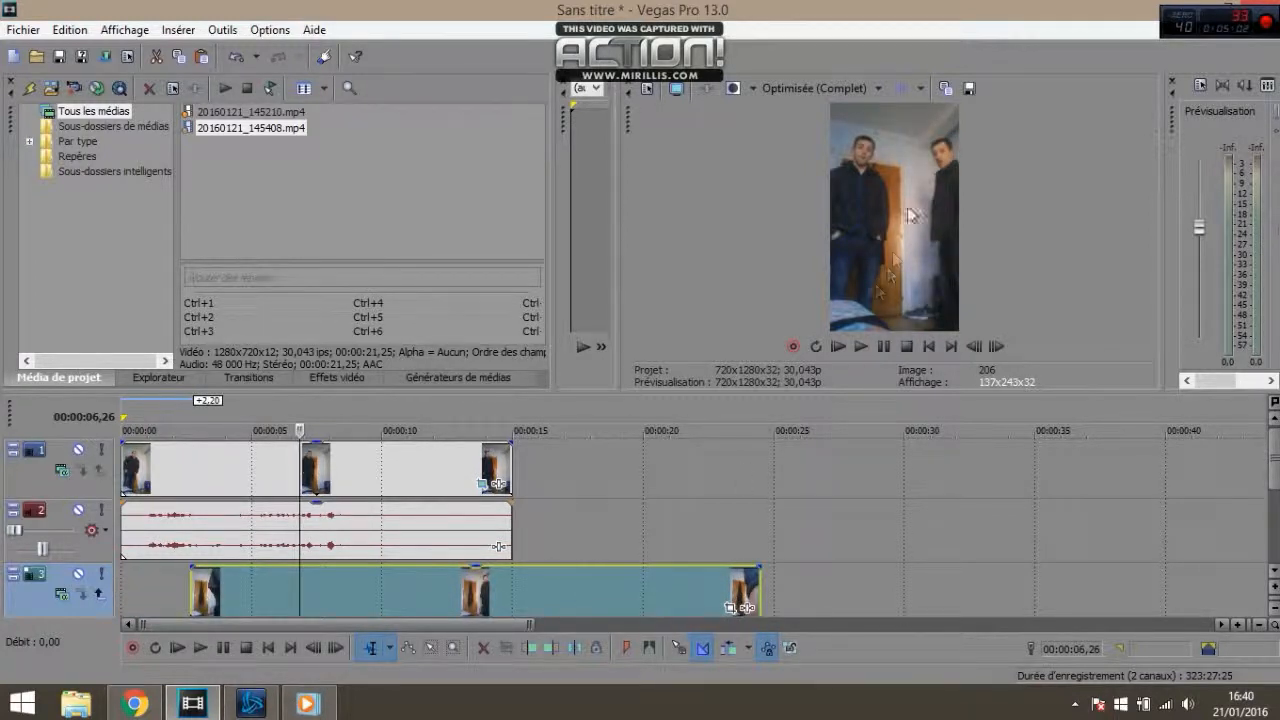
- Switch to Windows Media Player, replay the loaded video, and close the player
left_click(1212, 8)
left_click(1212, 8)
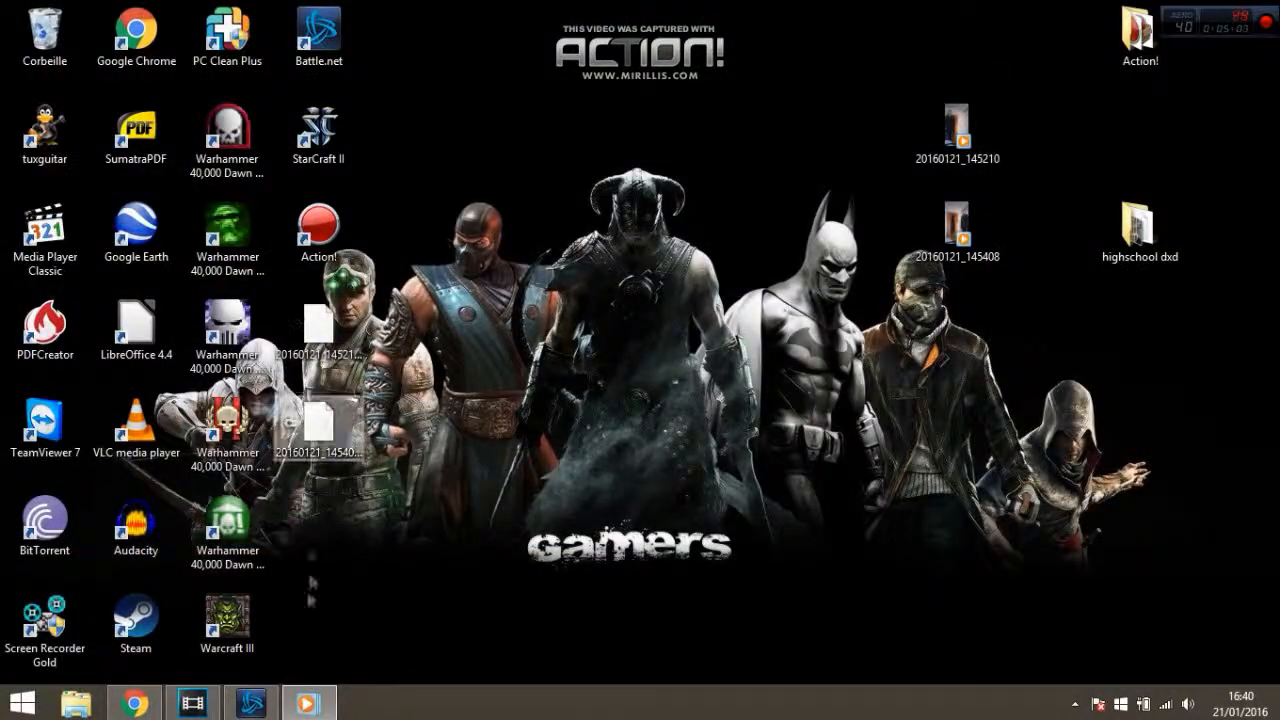
left_click(250, 703)
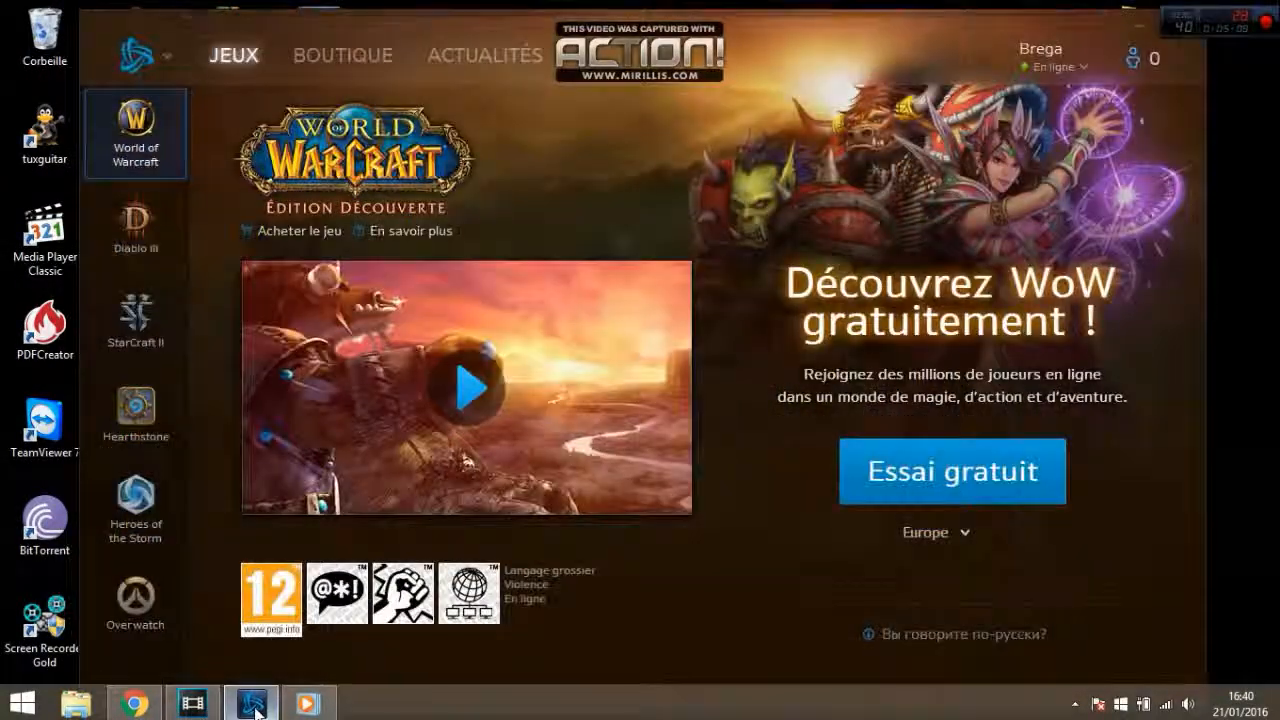
left_click(250, 703)
left_click(308, 703)
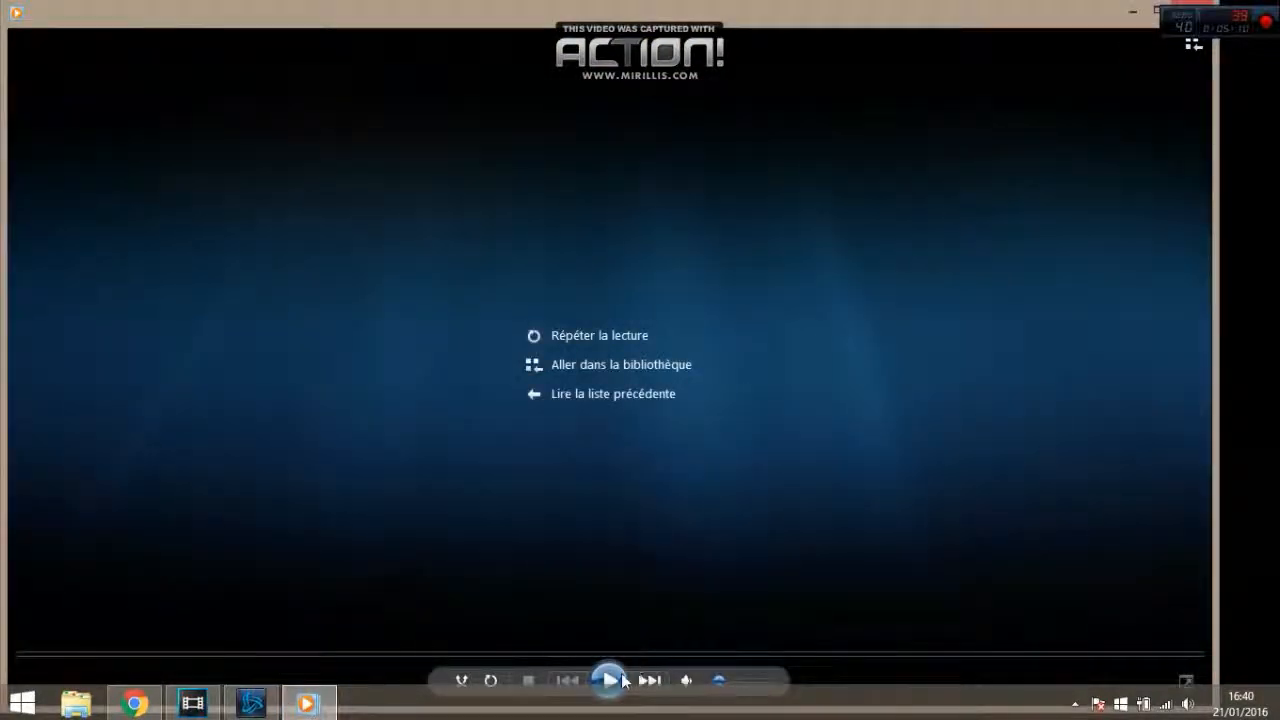
left_click(609, 680)
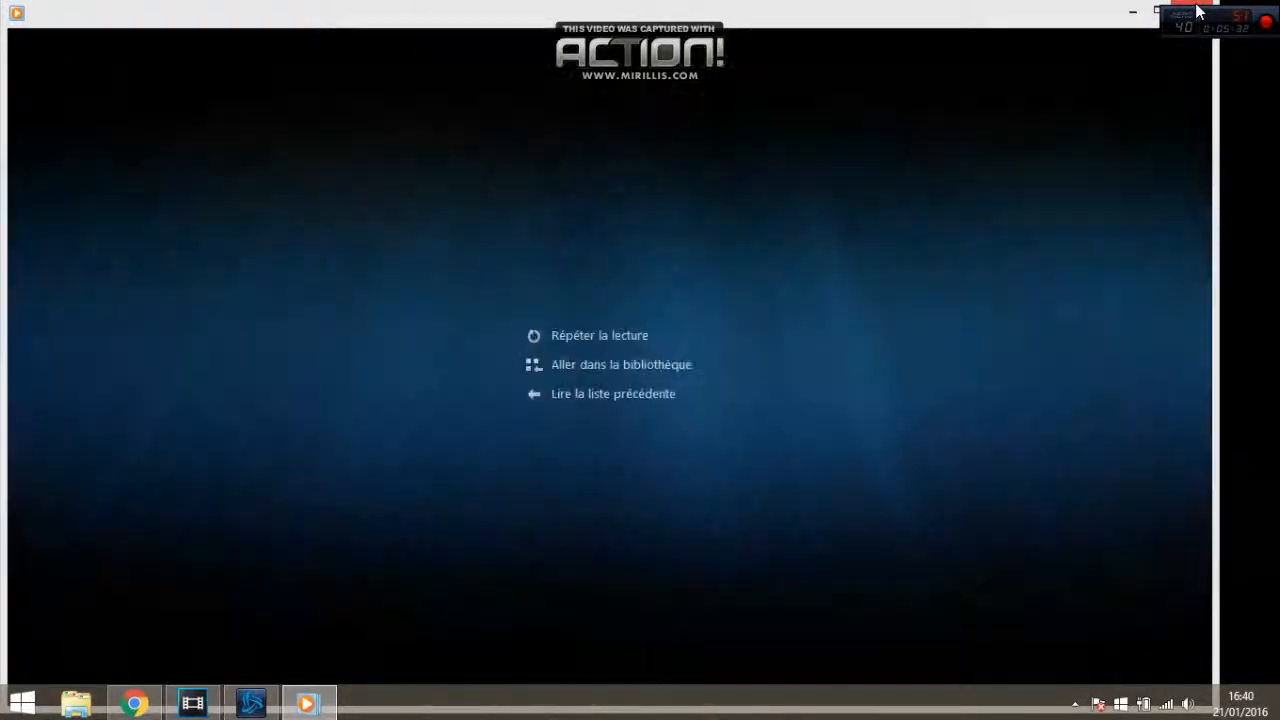
left_click(1198, 8)
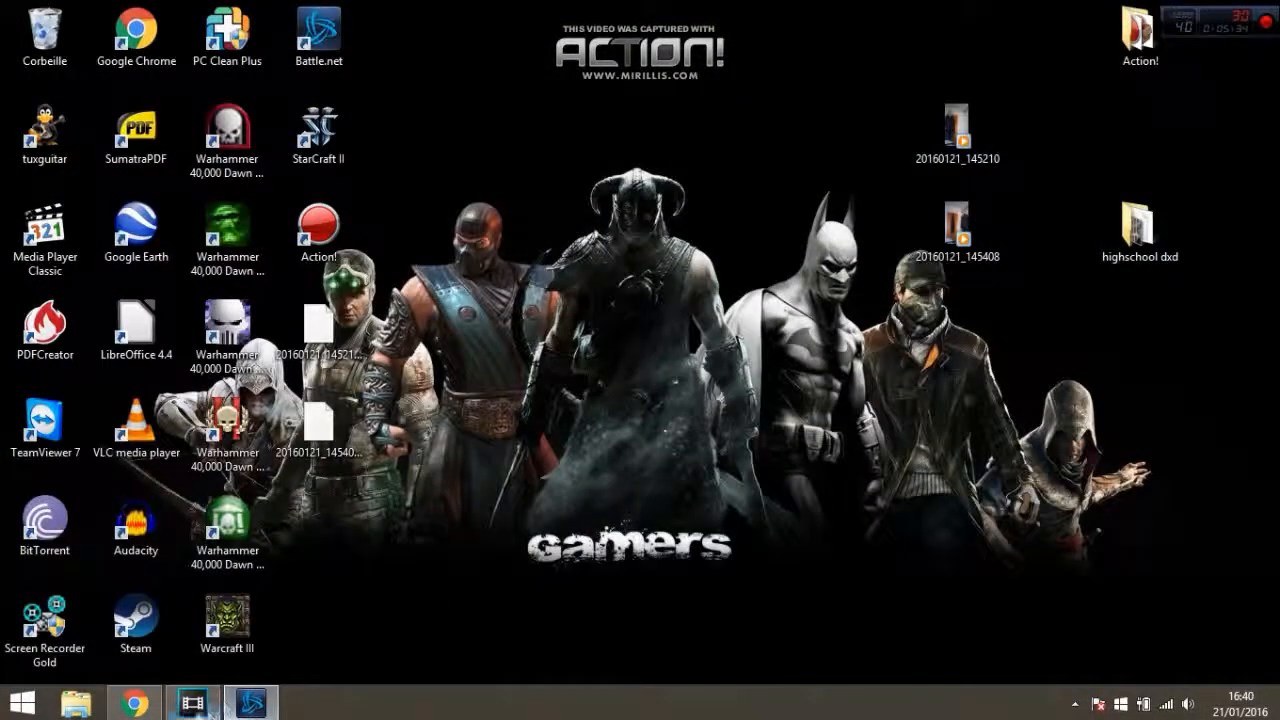
- Return to Vegas Pro and reopen the first clip's Panoramique/recadrage settings with its mask
left_click(195, 705)
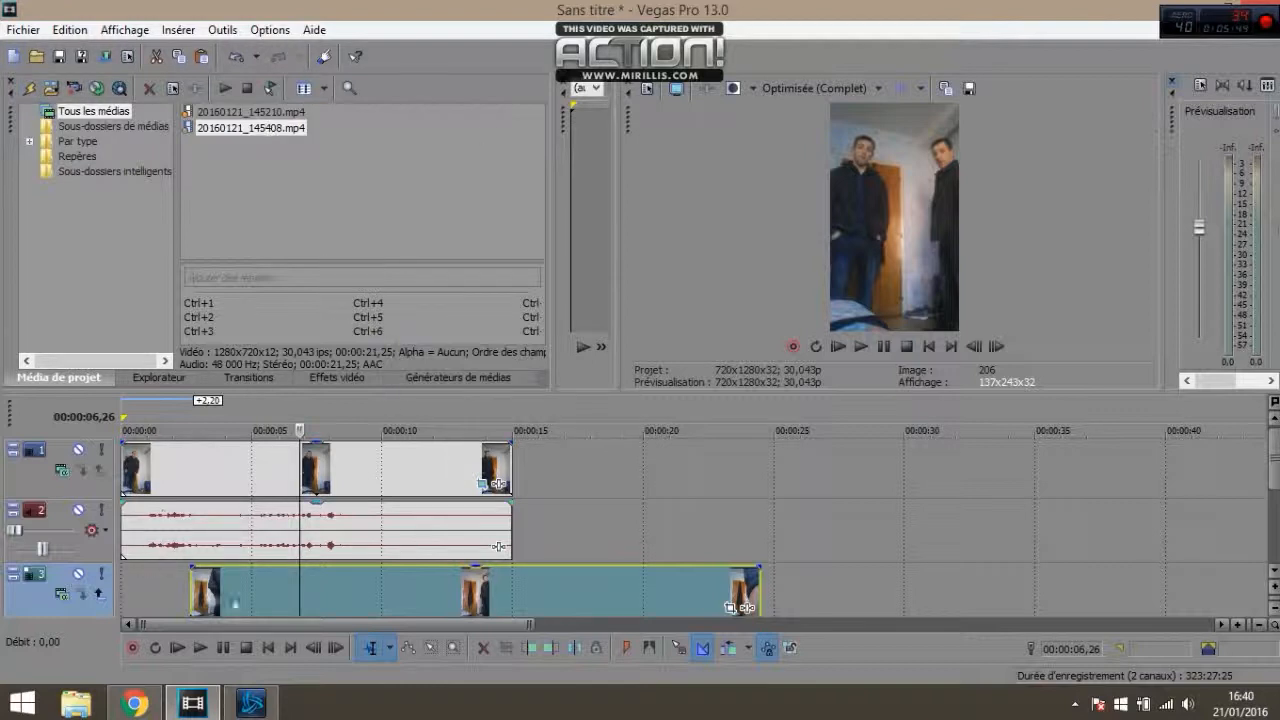
left_click(731, 606)
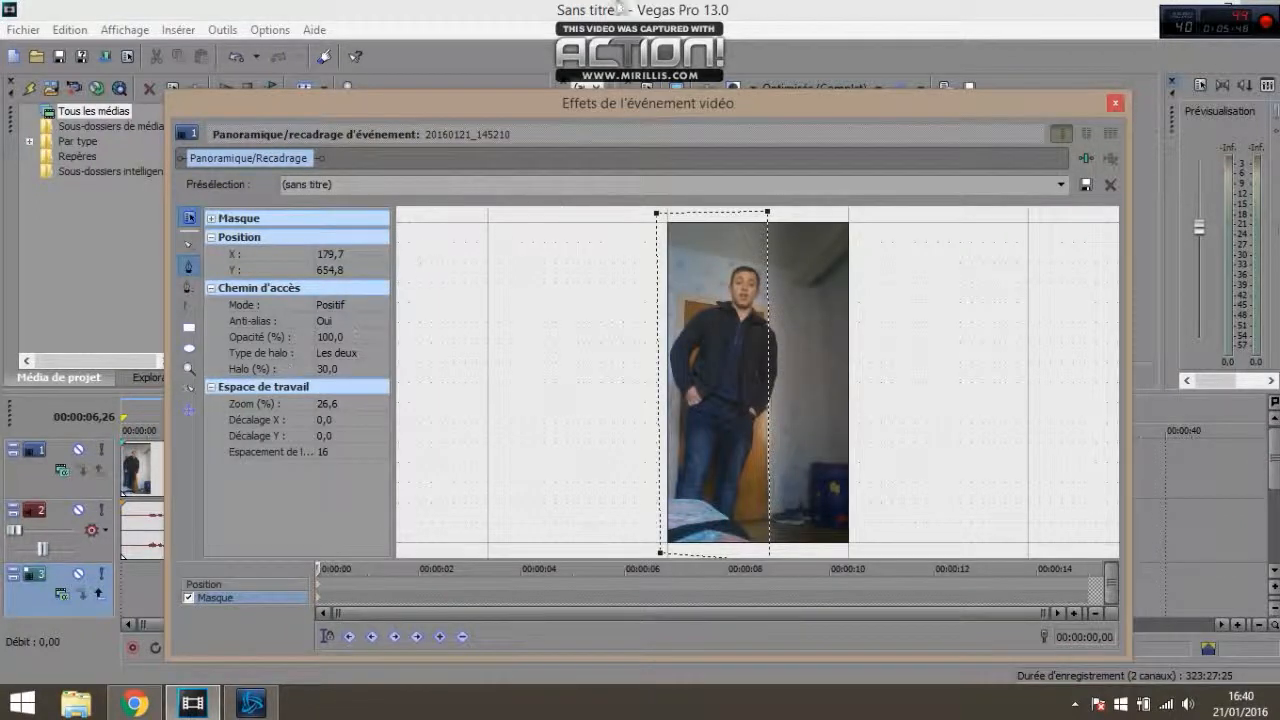
left_click(1205, 8)
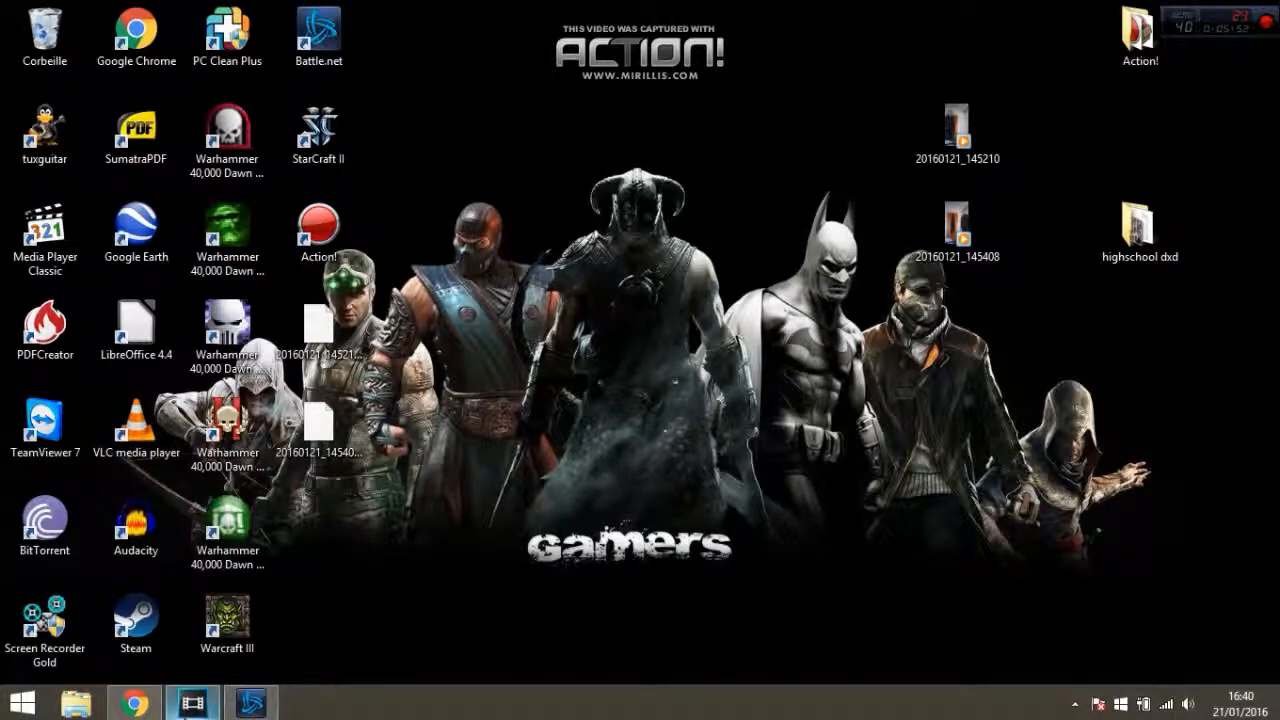
left_click(192, 703)
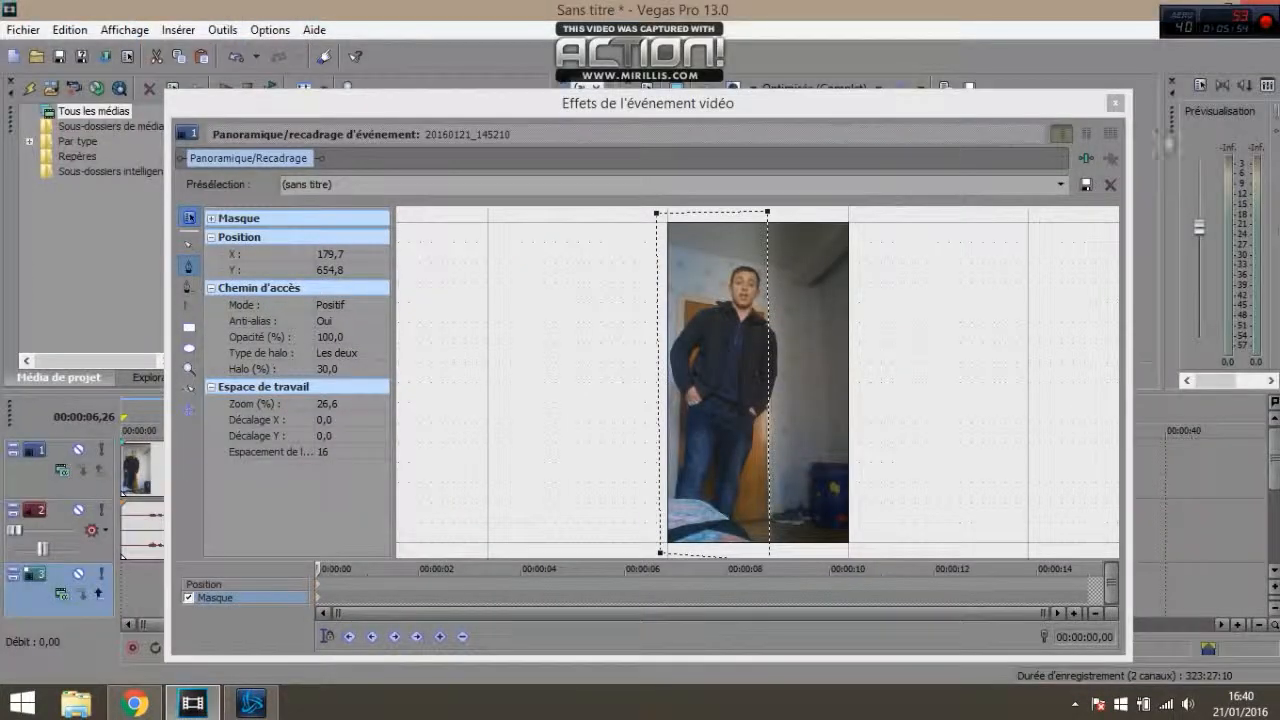